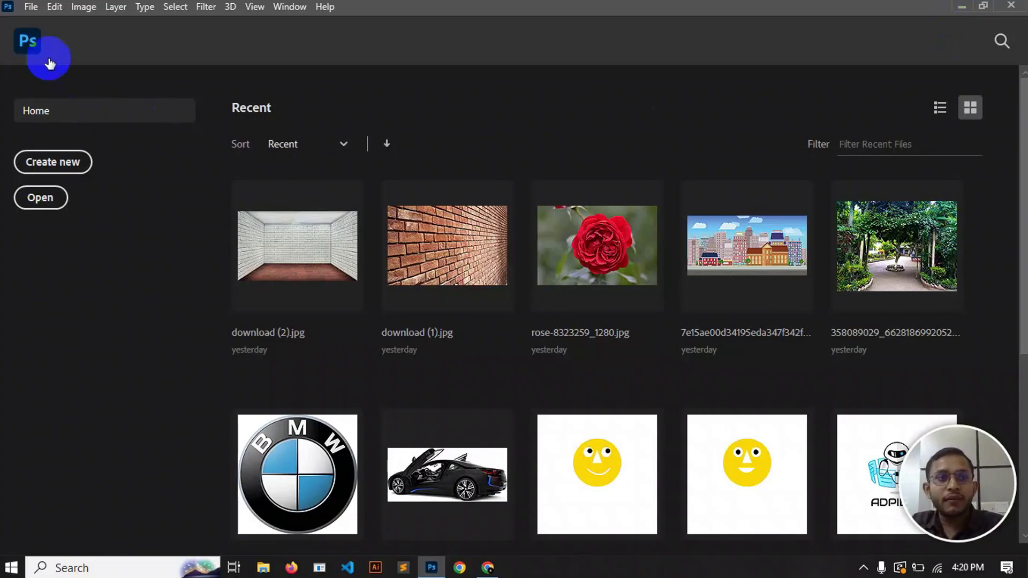
Step: Create a new 7680 × 4320 pixel document at 72 pixels/inch in RGB Color with a white background
left_click(34, 8)
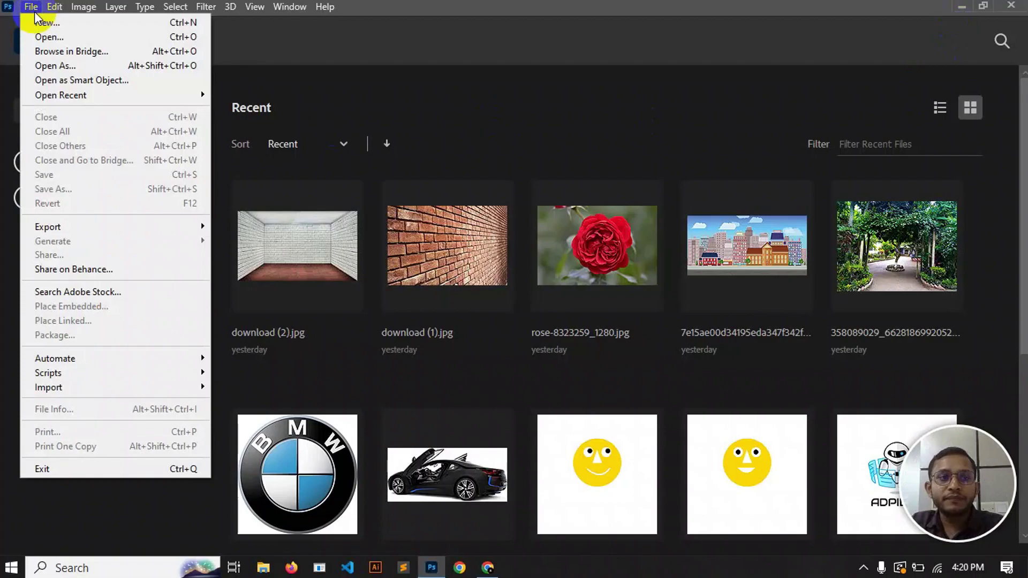
left_click(40, 24)
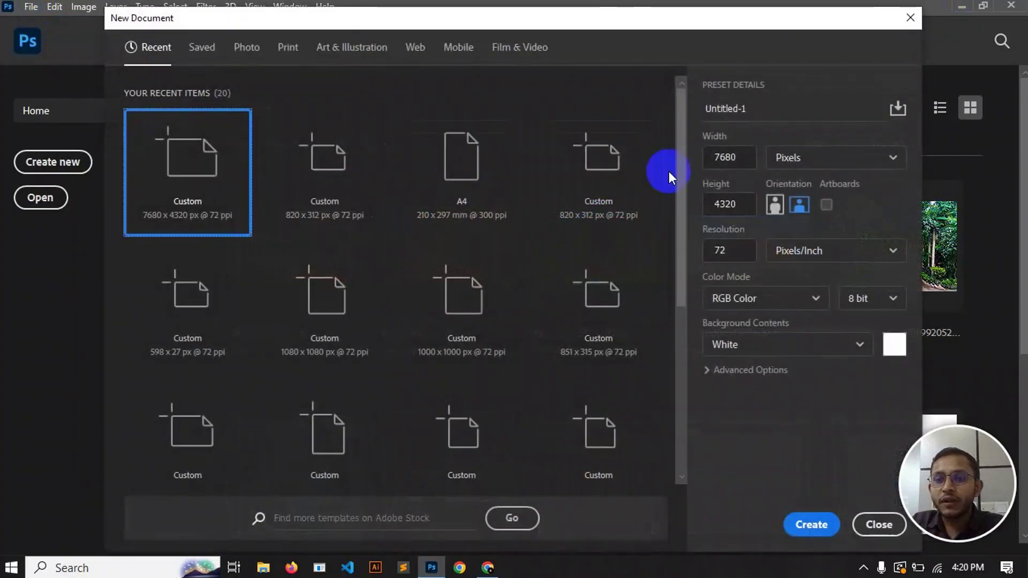
mouse_move(730, 155)
left_mouse_down()
mouse_move(699, 156)
mouse_move(718, 156)
left_mouse_up()
left_click(746, 156)
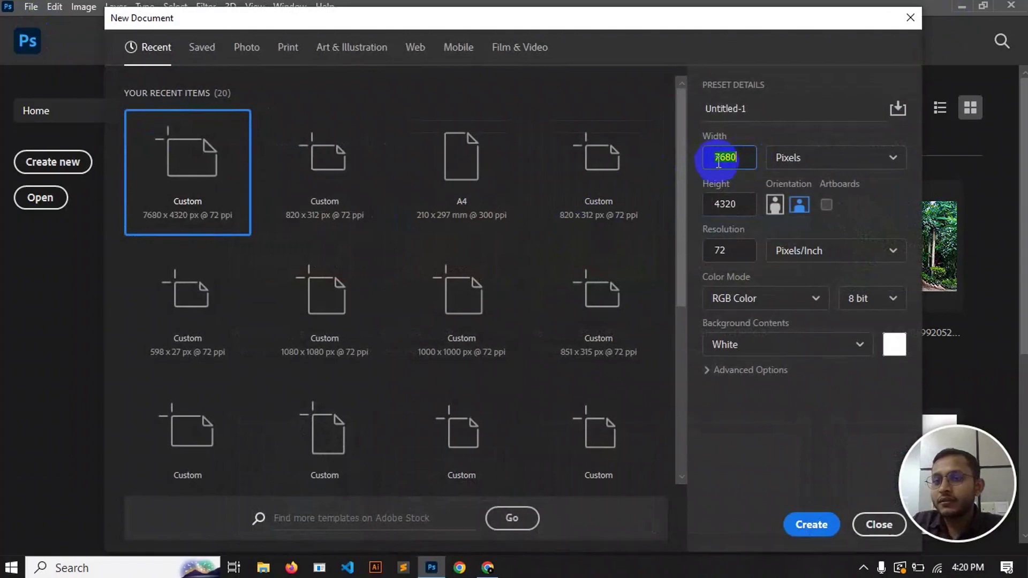
left_click_drag(746, 205, 710, 208)
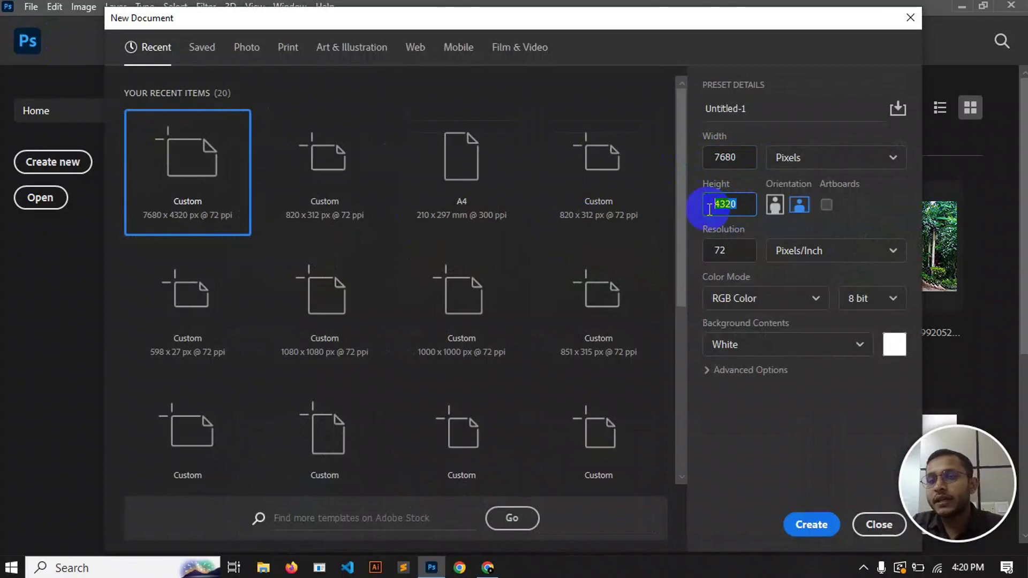
left_click_drag(742, 251, 701, 253)
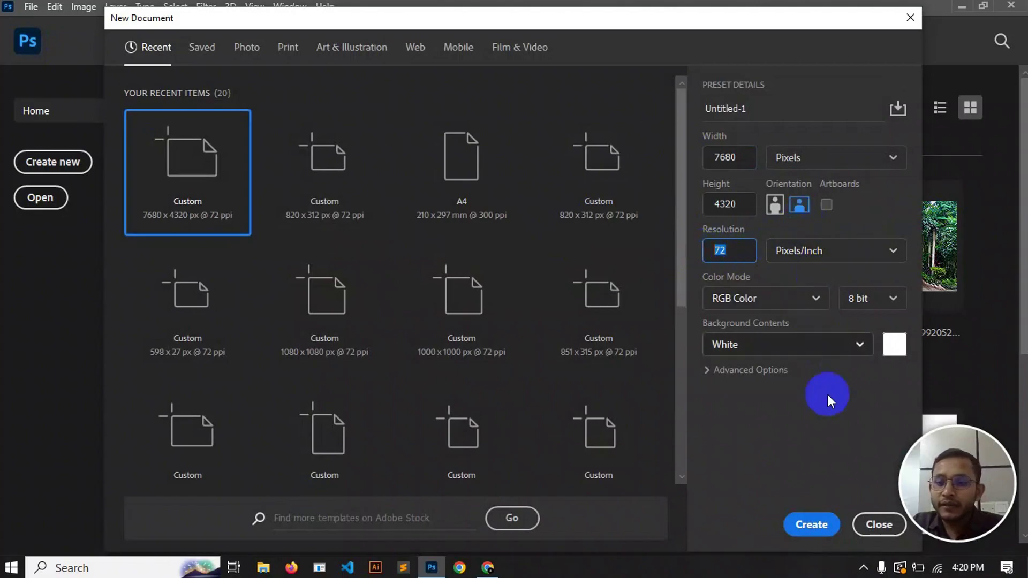
left_click(807, 525)
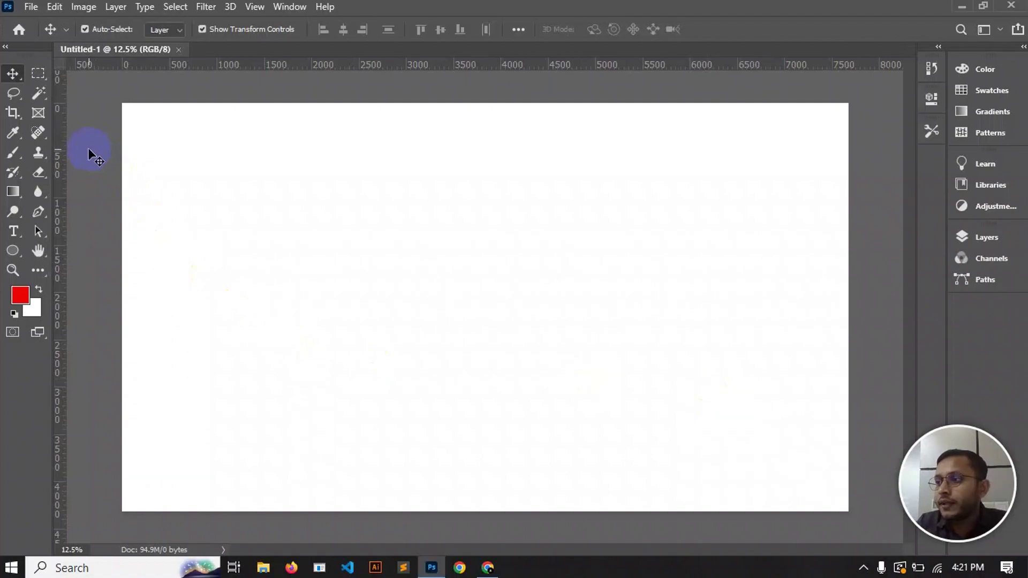
Step: Place a horizontal and a vertical ruler guide crossing at the canvas centre, using the Crop tool's edge handles as reference
left_click(11, 114)
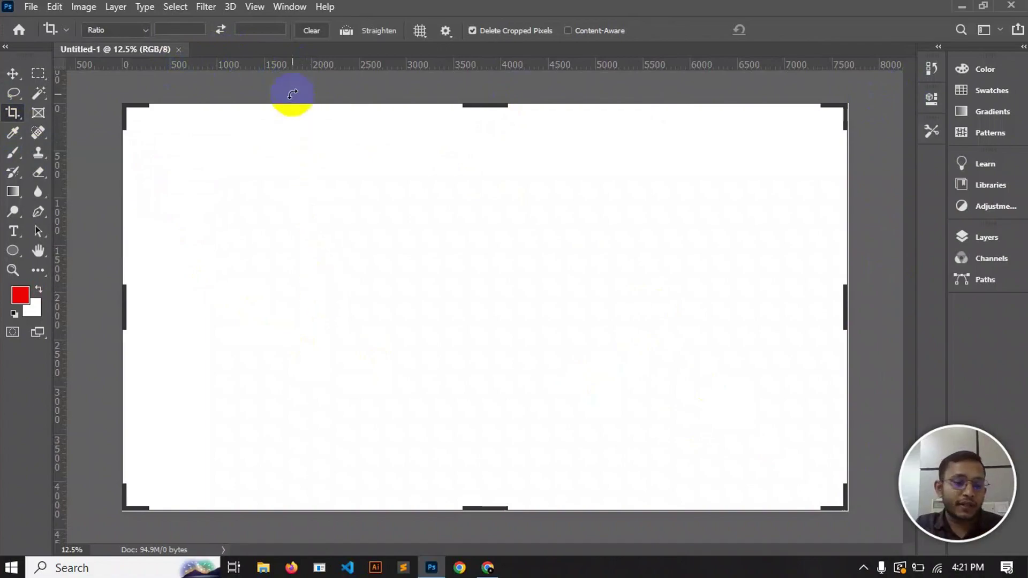
key("ctrl+r")
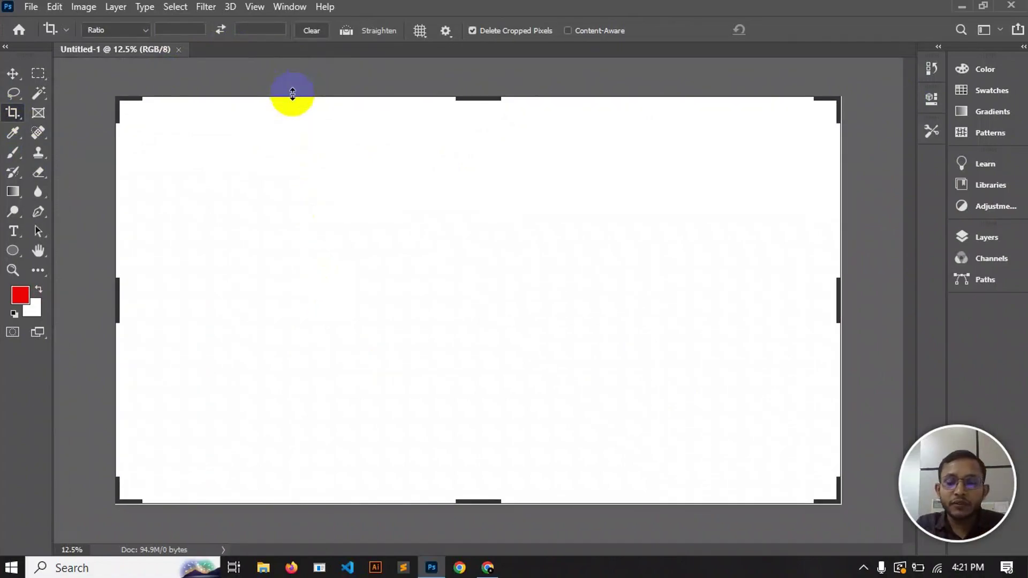
key("ctrl+r")
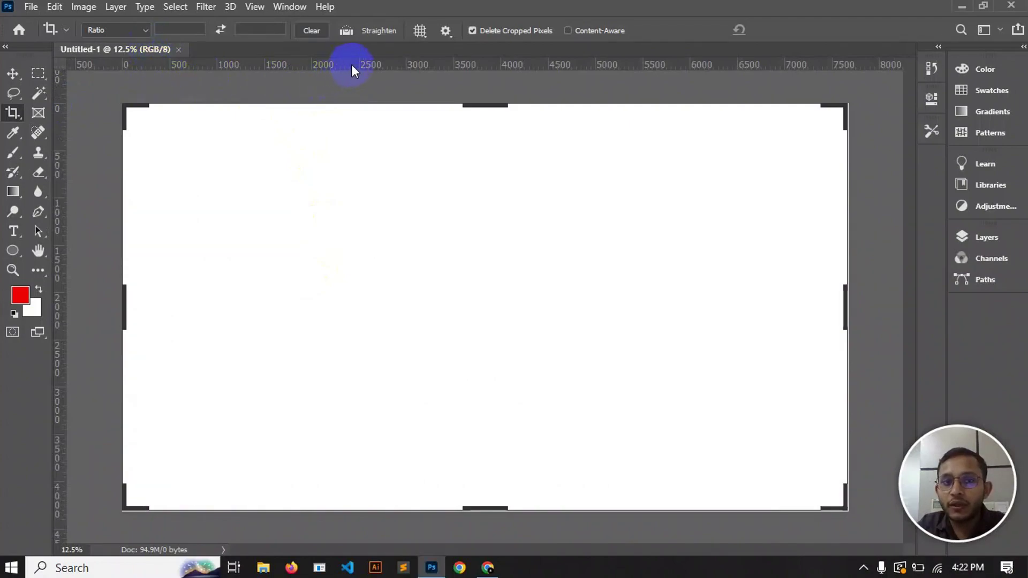
left_click_drag(351, 65, 344, 312)
left_click_drag(62, 242, 489, 305)
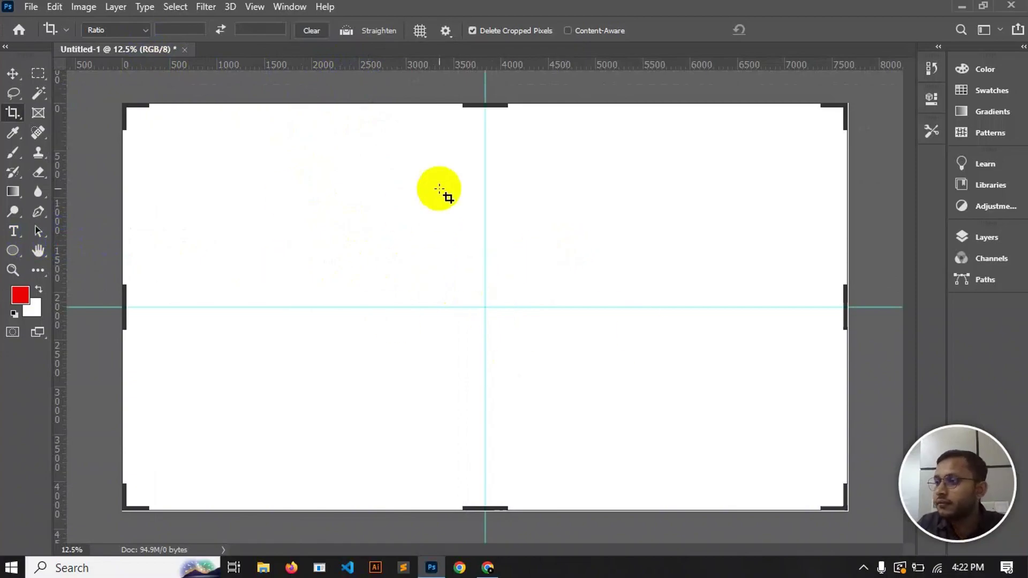
left_click(13, 74)
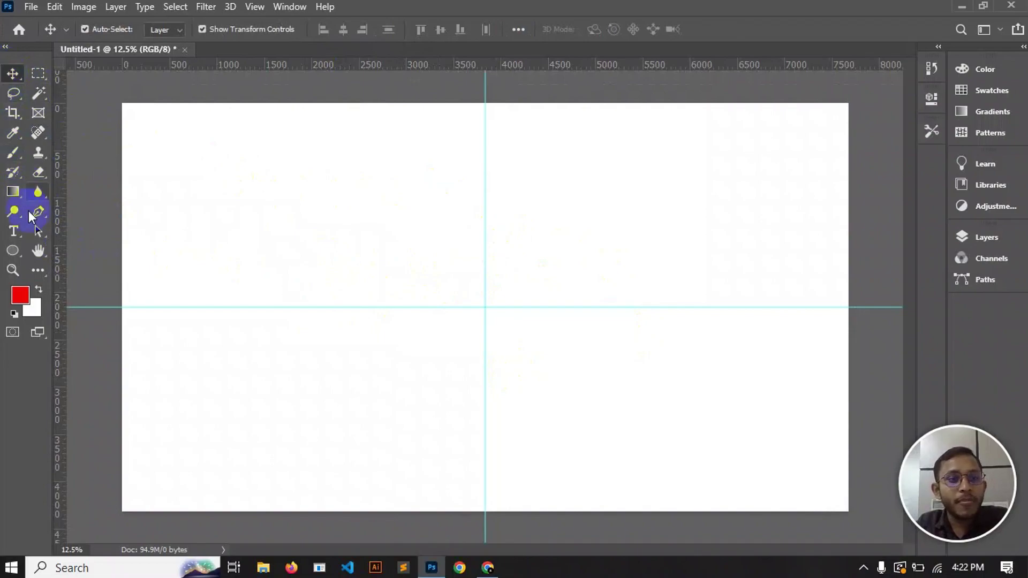
Step: Activate the Rectangle tool, then switch to Chrome and copy the flag's green hex code 006a4e from the search results
left_click(16, 250)
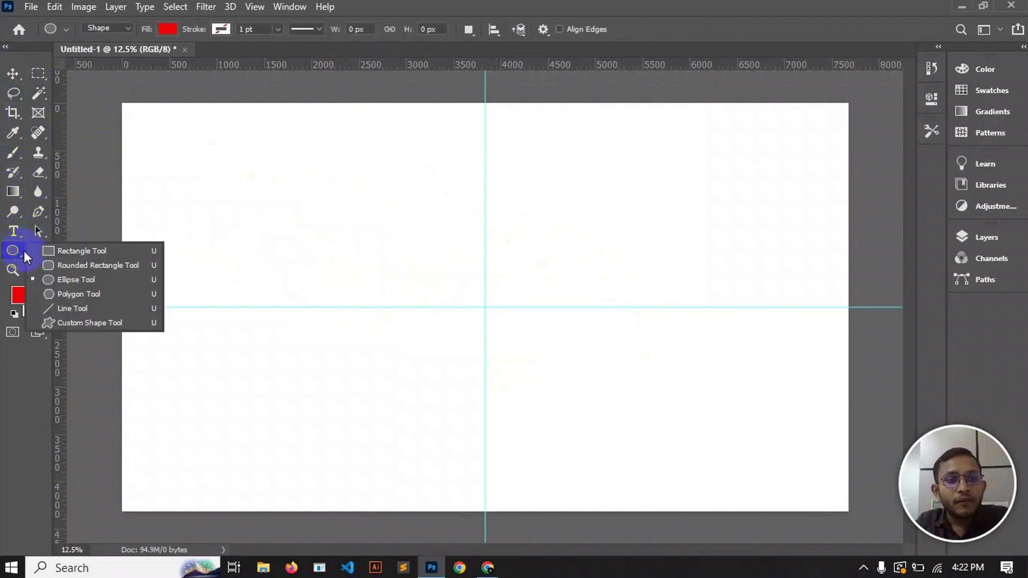
left_click(94, 250)
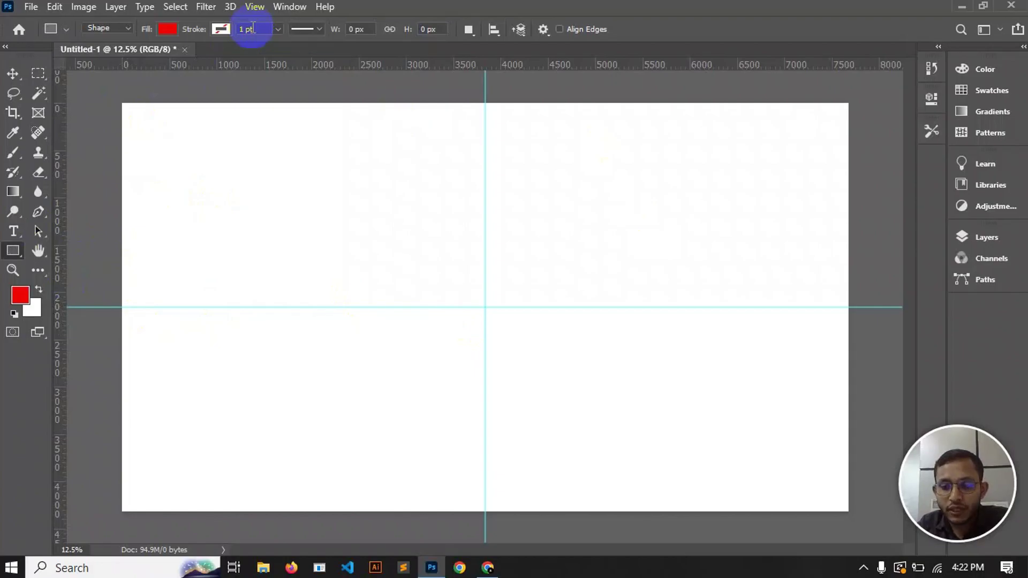
left_click(488, 569)
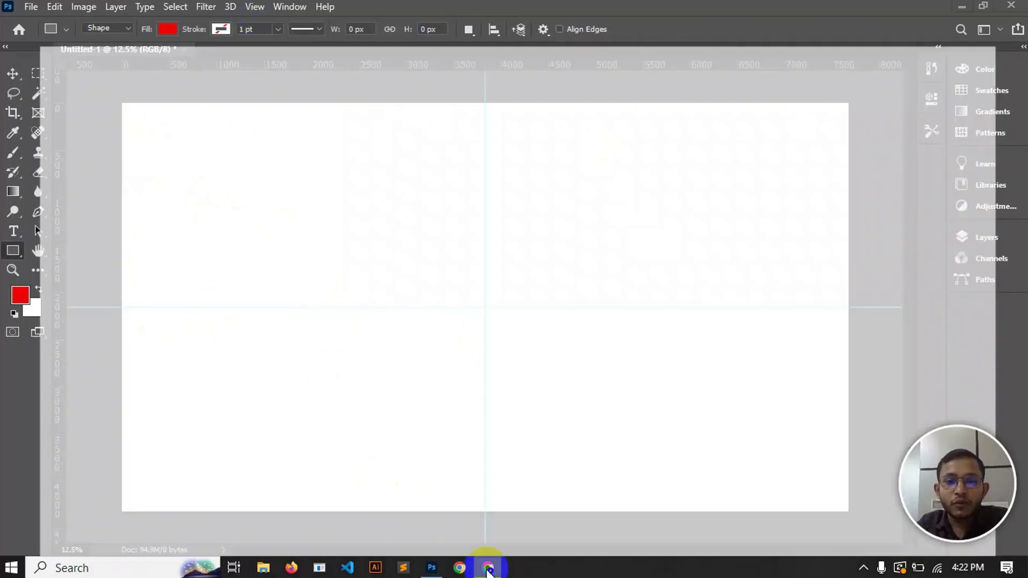
scroll(158, 155, "up", 2)
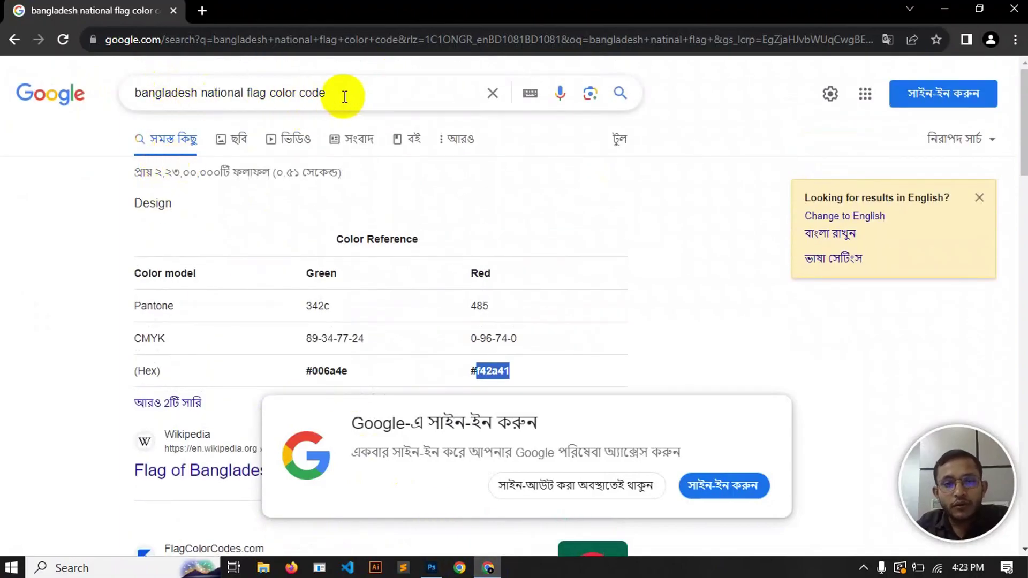
scroll(348, 188, "down", 1)
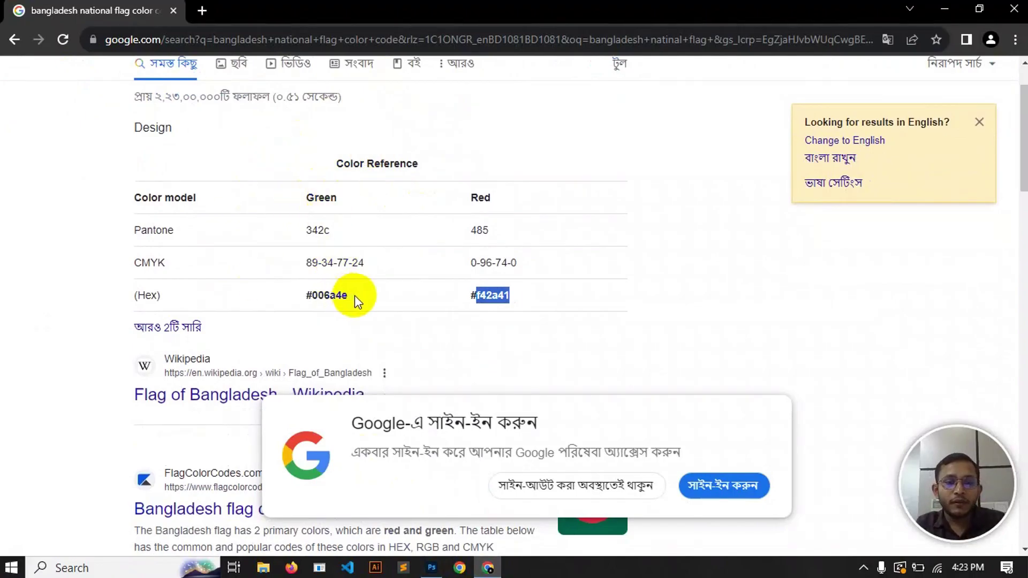
left_click_drag(350, 295, 312, 307)
left_click(315, 297)
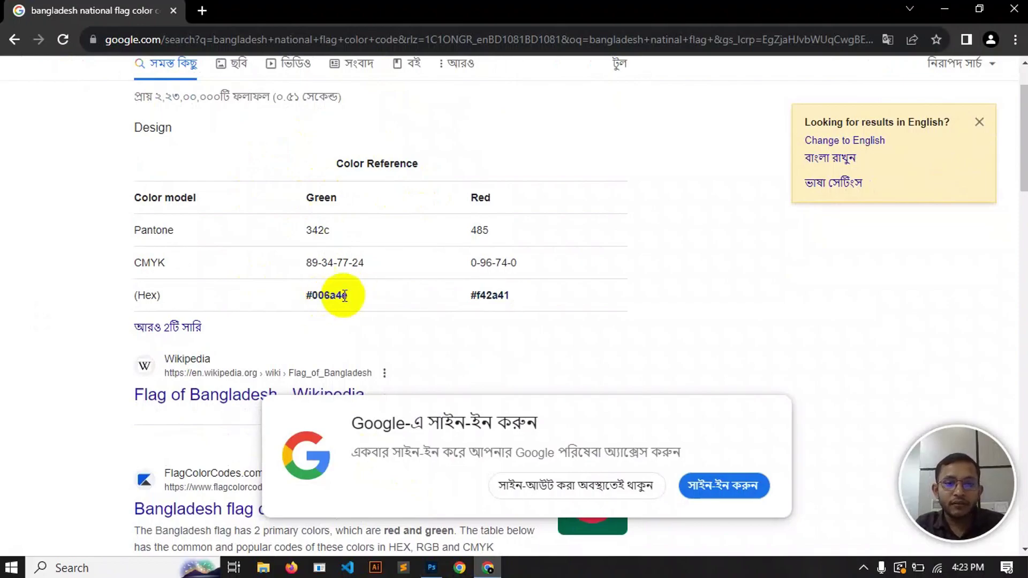
left_click_drag(313, 297, 366, 299)
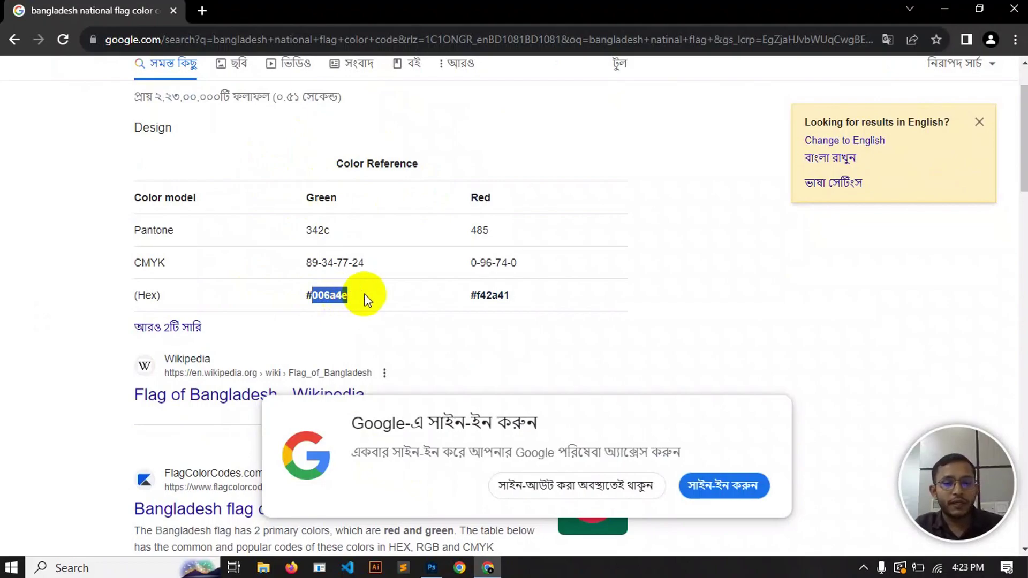
Step: Switch back to Photoshop and set the foreground color to hex 006a4e
left_click(438, 568)
left_click(21, 244)
left_click(20, 294)
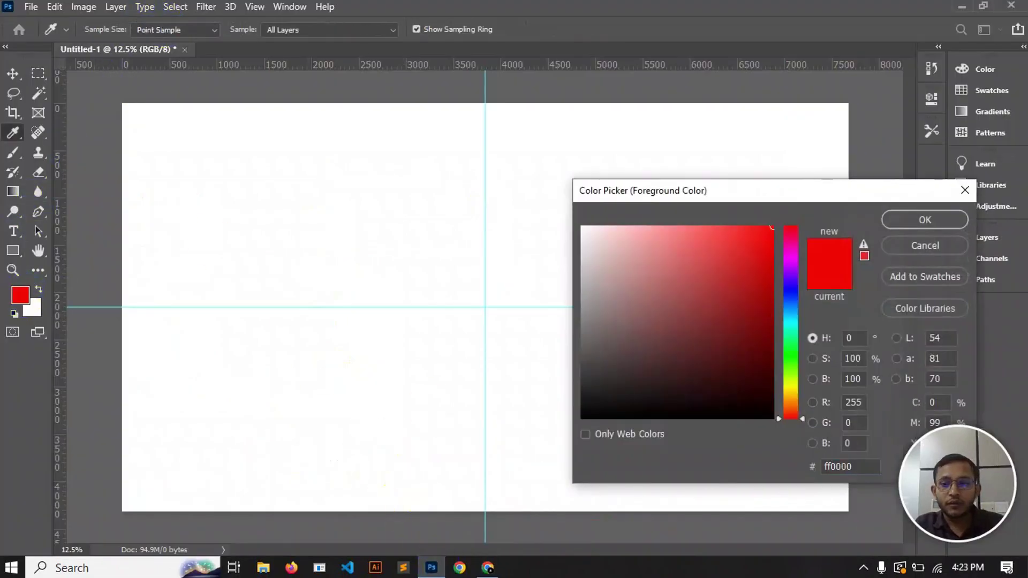
left_click(818, 468)
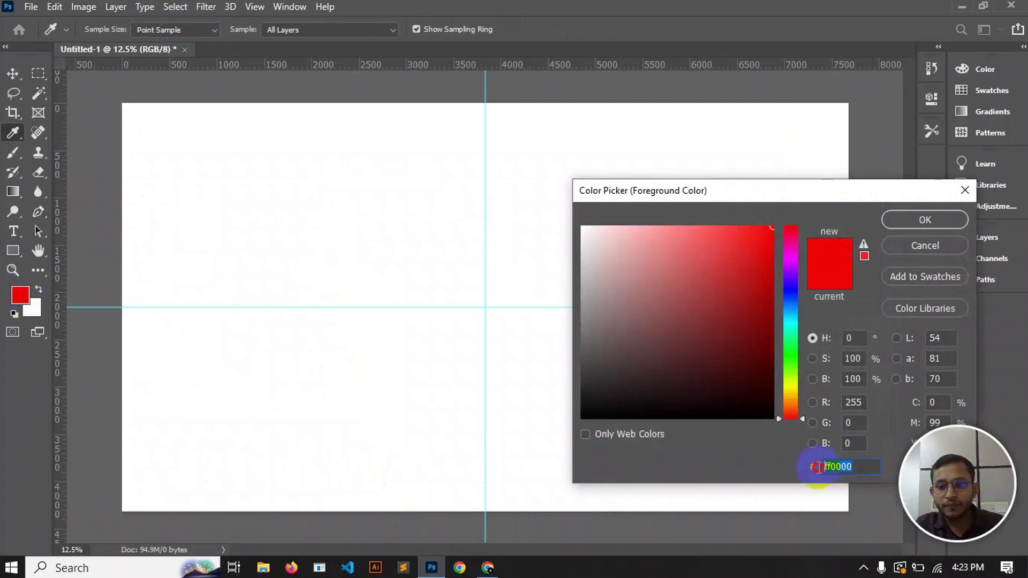
type("006a4e")
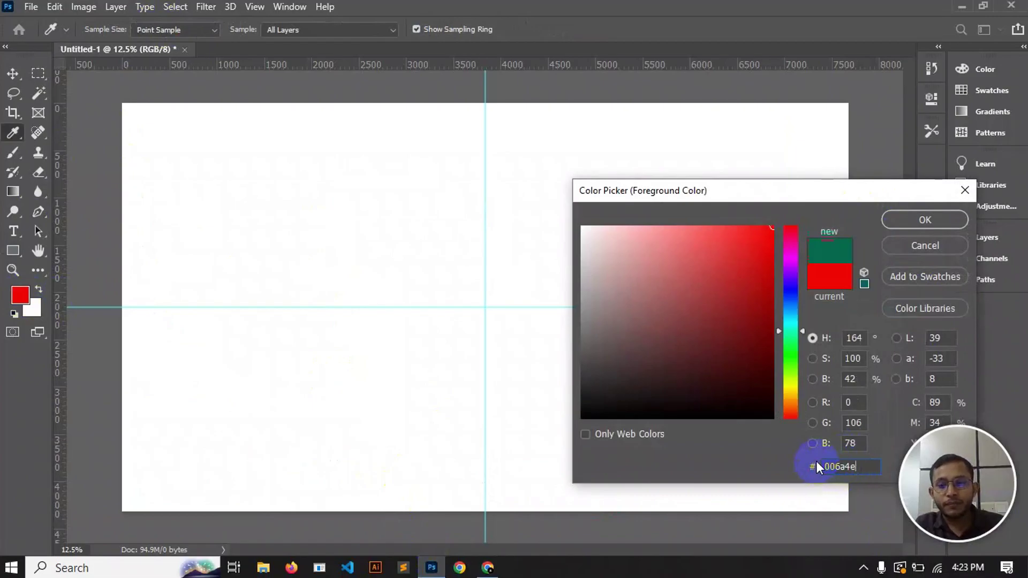
left_click(937, 220)
Step: Set the Rectangle tool's fill to the recently used dark green 006a4e
key("u")
left_click(178, 35)
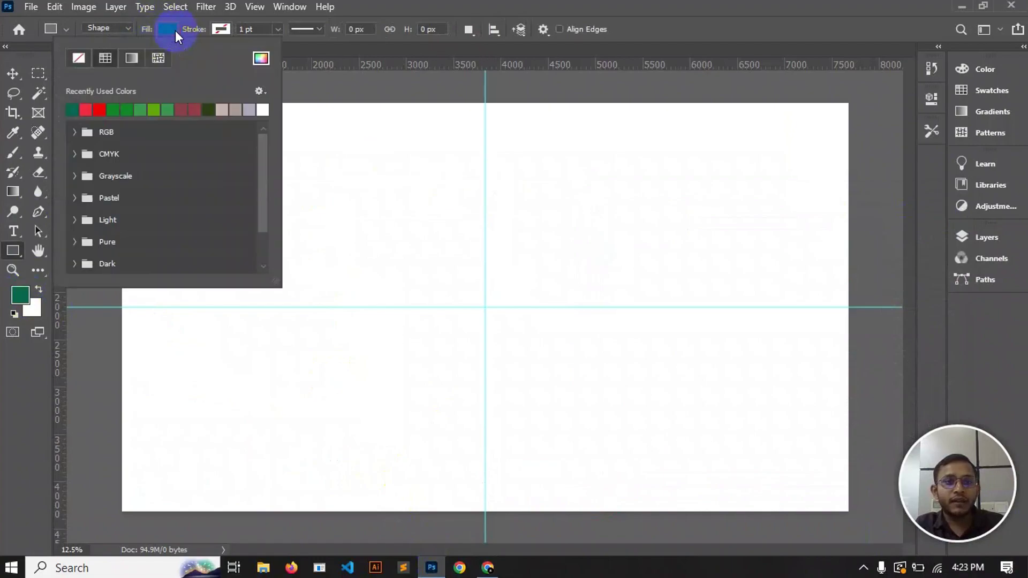
left_click(76, 109)
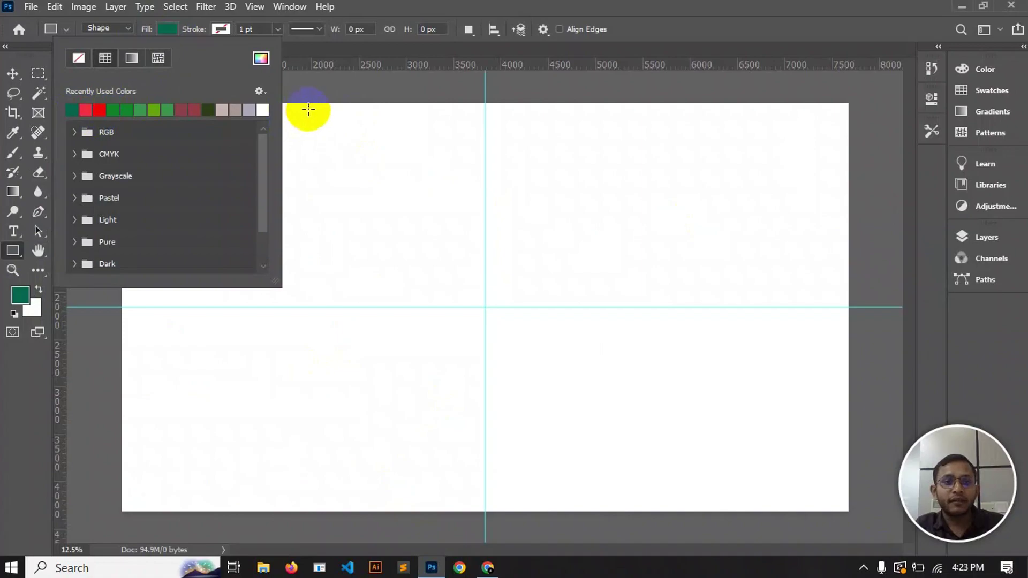
left_click(14, 252)
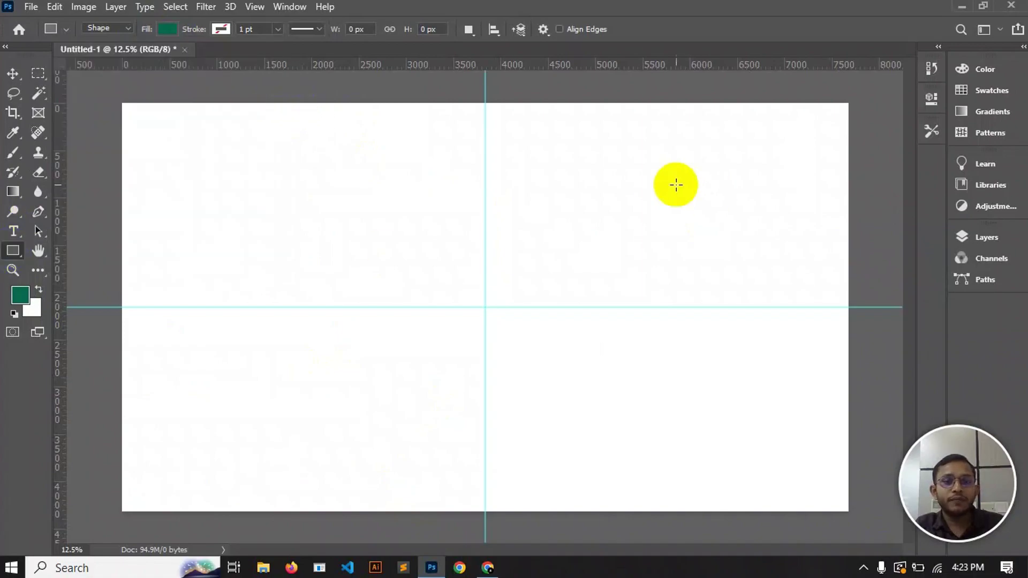
left_click(127, 107)
left_click_drag(122, 103, 624, 282)
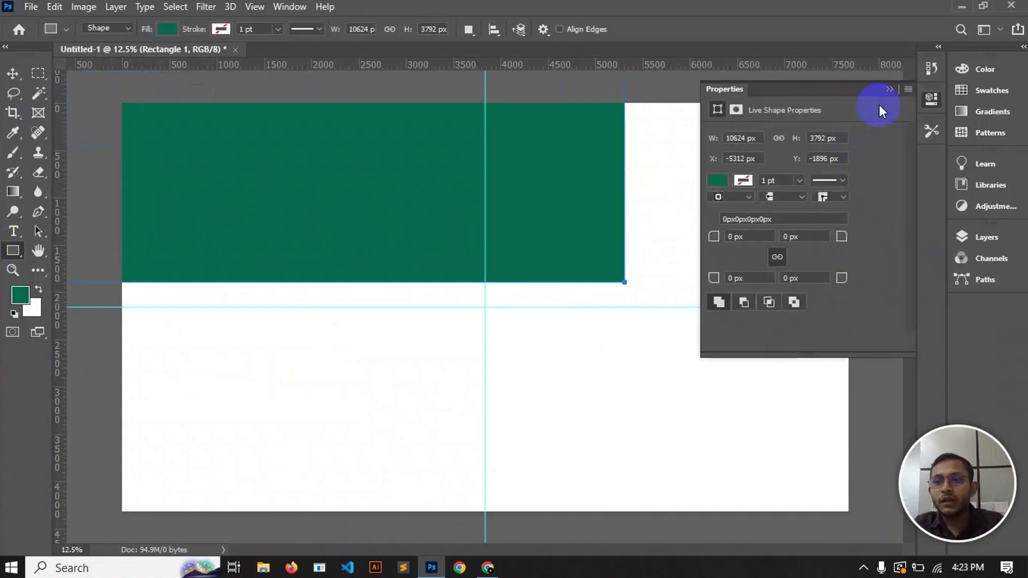
left_click(888, 89)
left_click(12, 73)
left_click(348, 217)
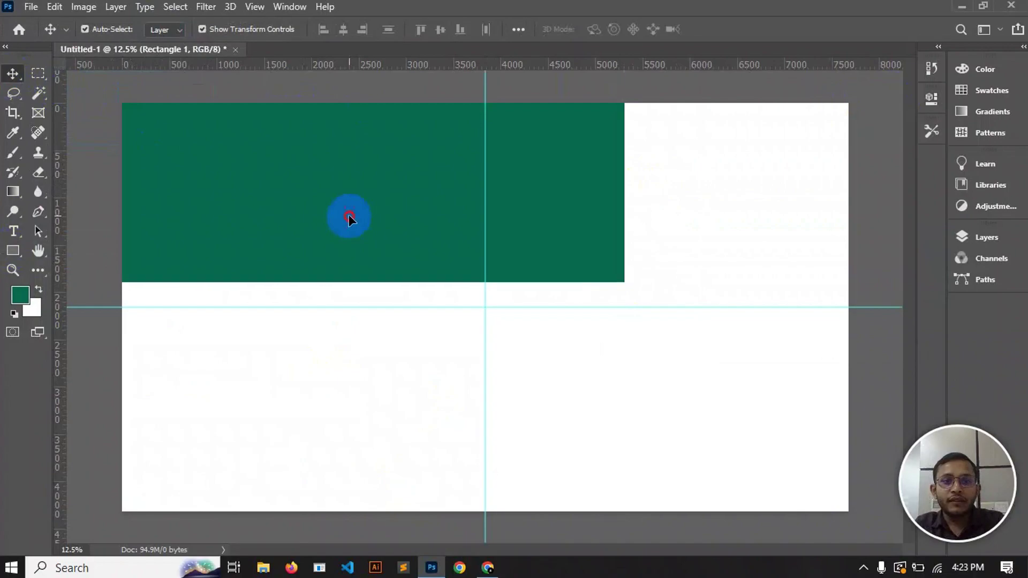
key("Delete")
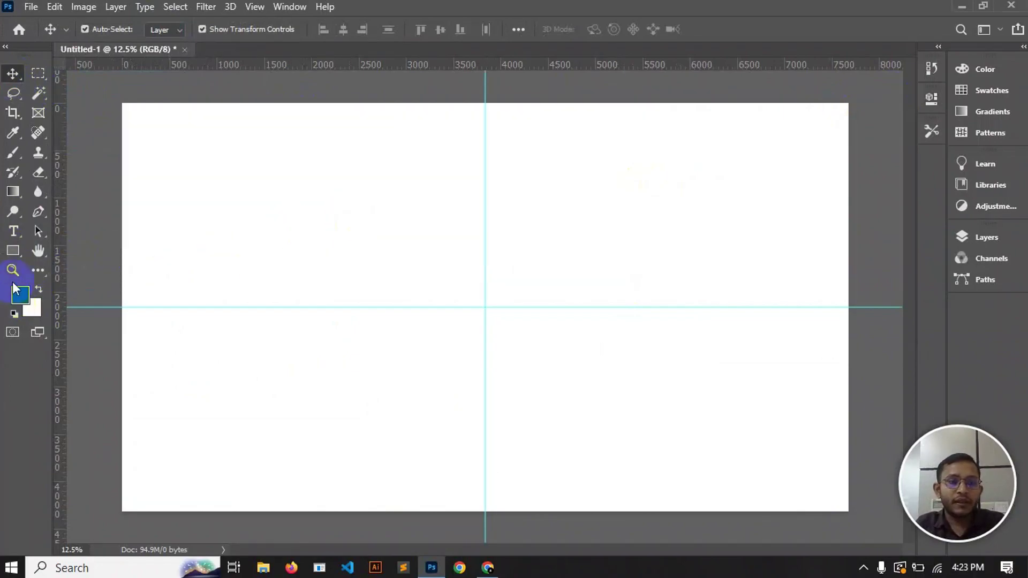
Step: Create a green rectangle shape 7680 px wide and 4320 px high, drawn from its center
left_click(13, 251)
left_click(340, 266)
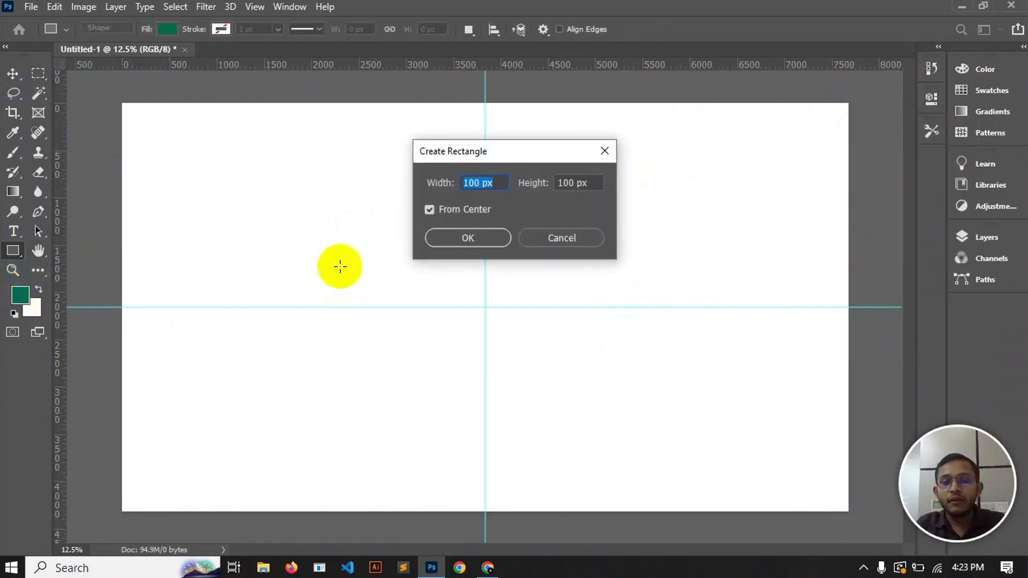
left_click_drag(489, 184, 455, 184)
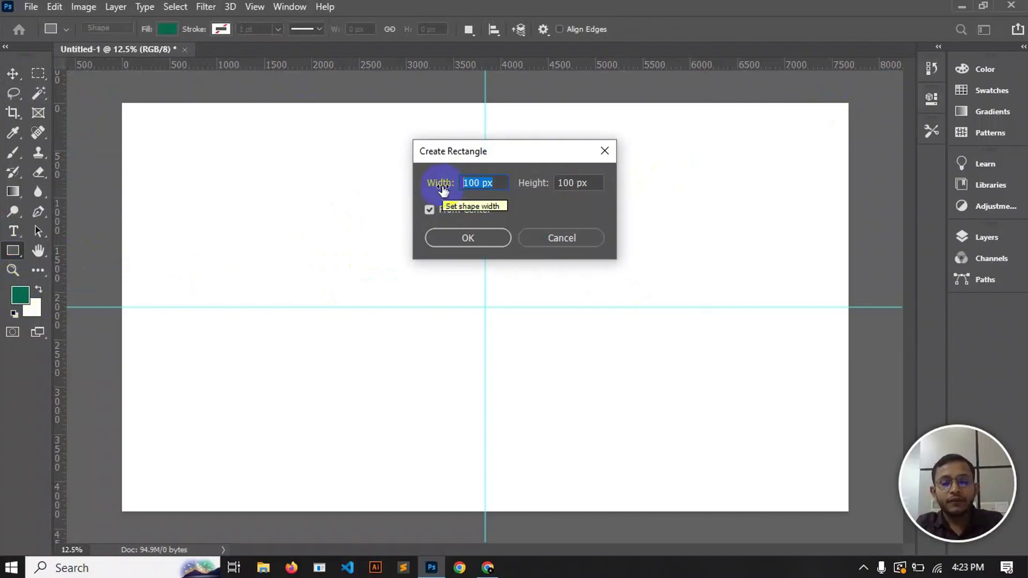
type("76")
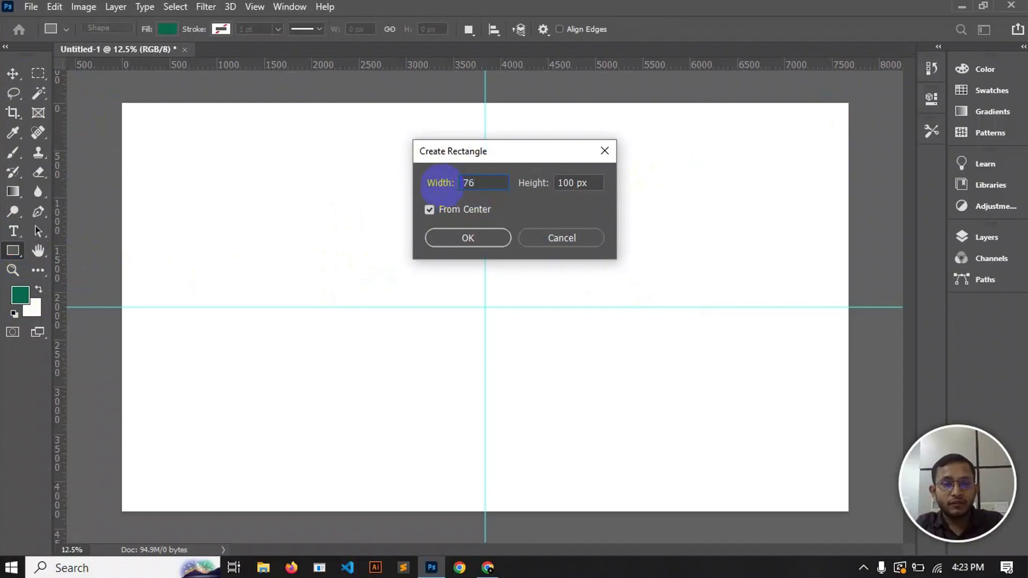
type("80px")
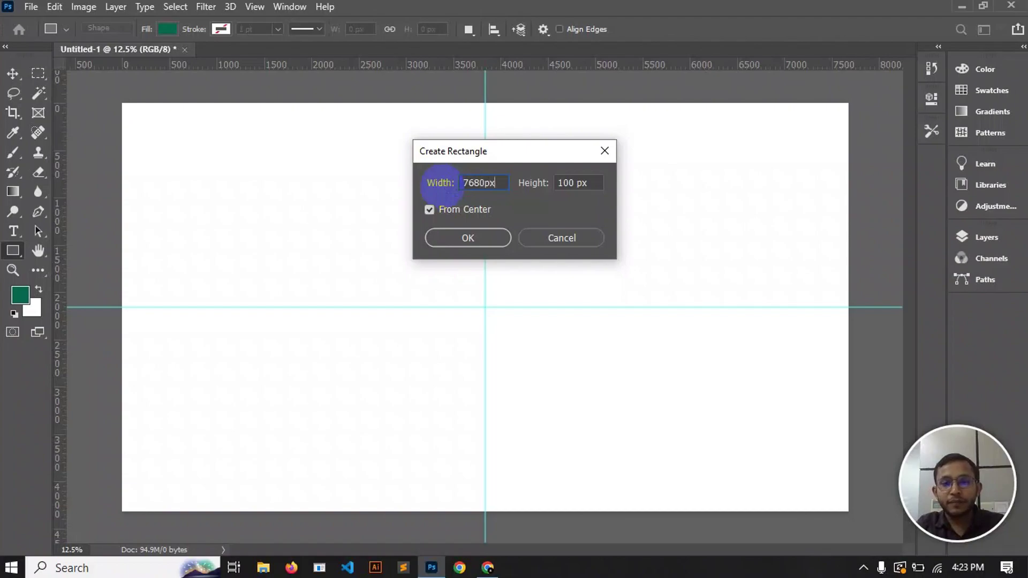
left_click_drag(598, 182, 542, 190)
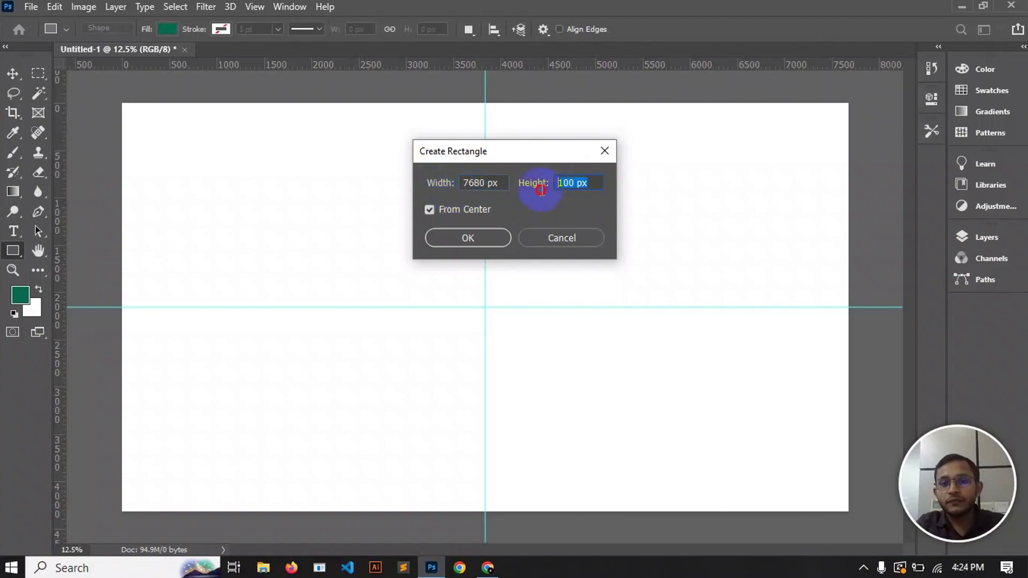
type("4320")
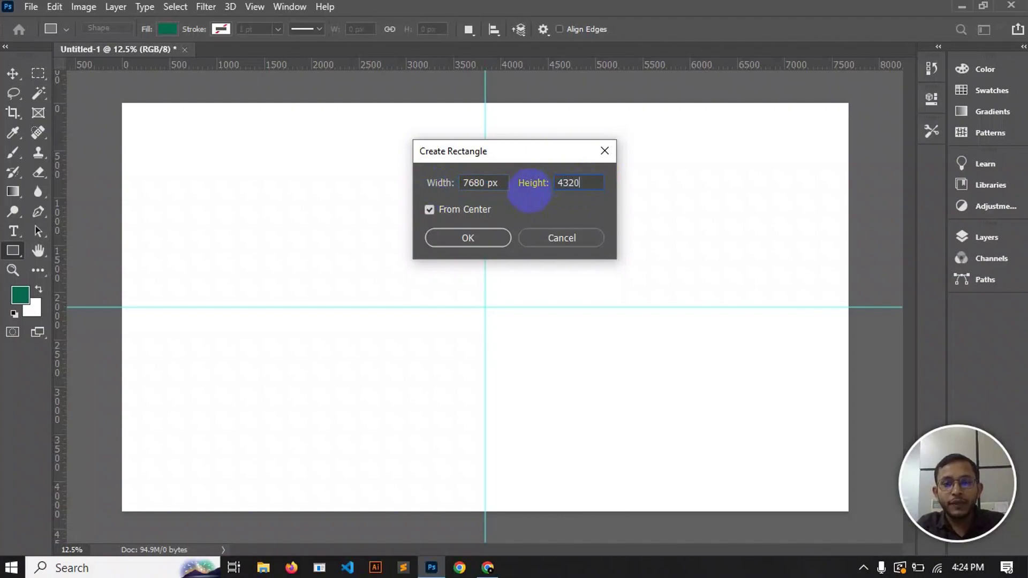
left_click(471, 238)
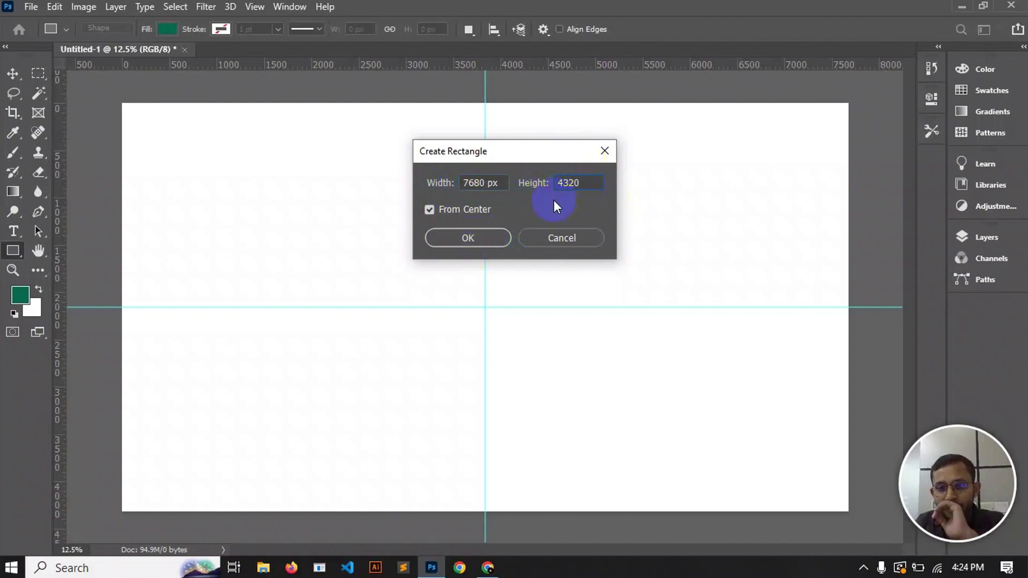
type("20px")
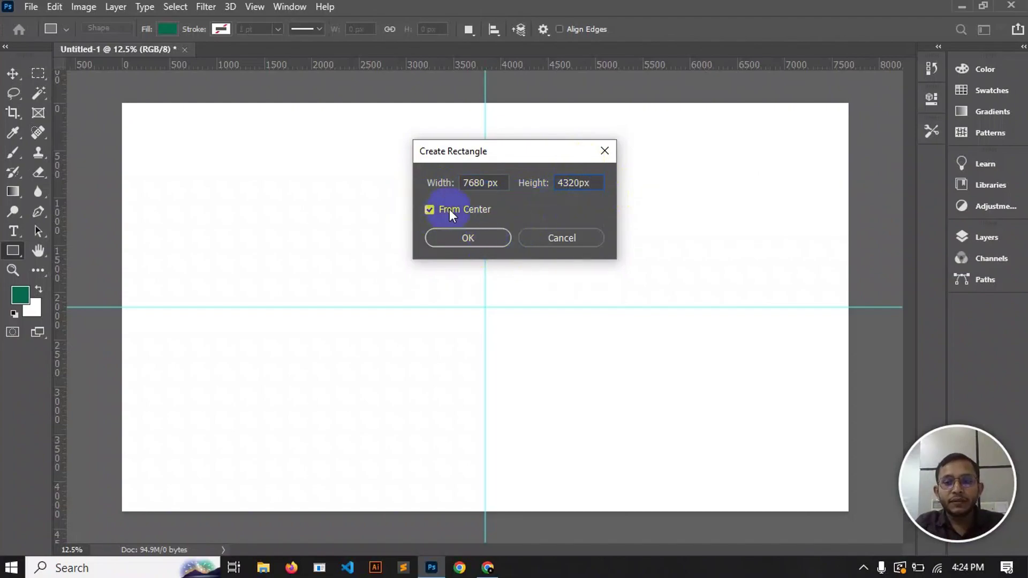
left_click(479, 239)
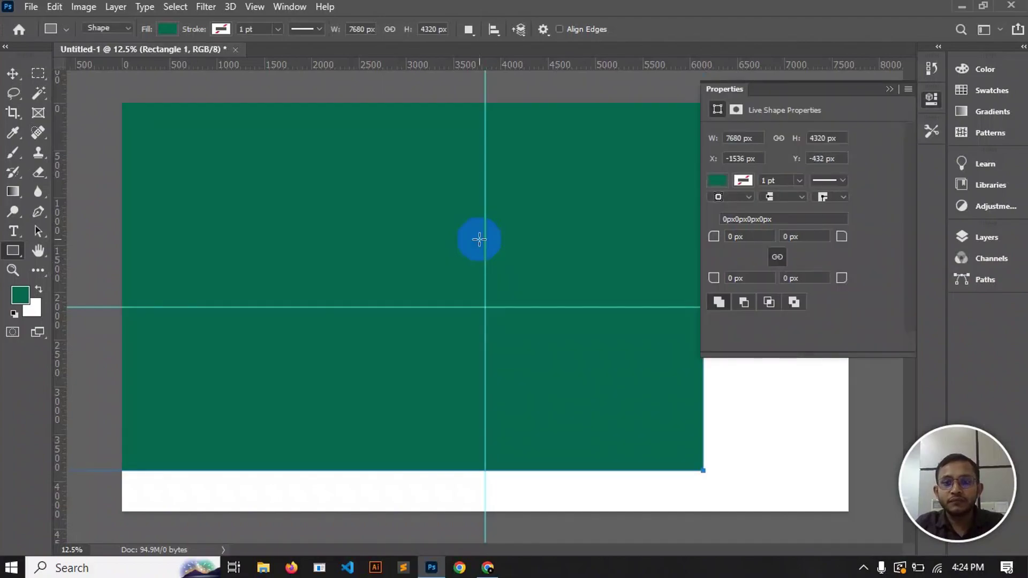
left_click(889, 91)
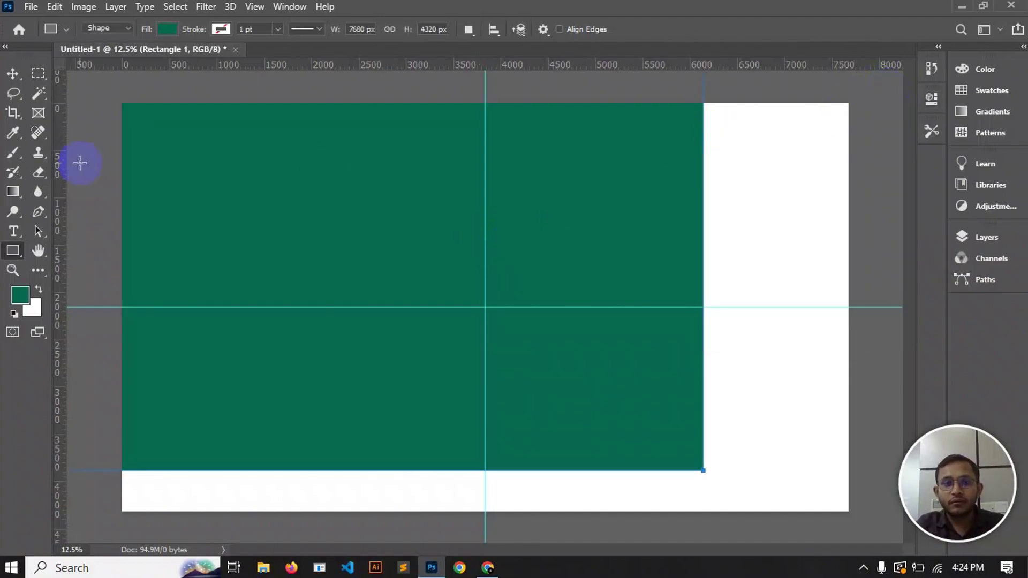
Step: Move the green rectangle so that it covers the whole canvas edge to edge
left_click(12, 74)
left_click(257, 214)
left_click_drag(257, 214, 364, 255)
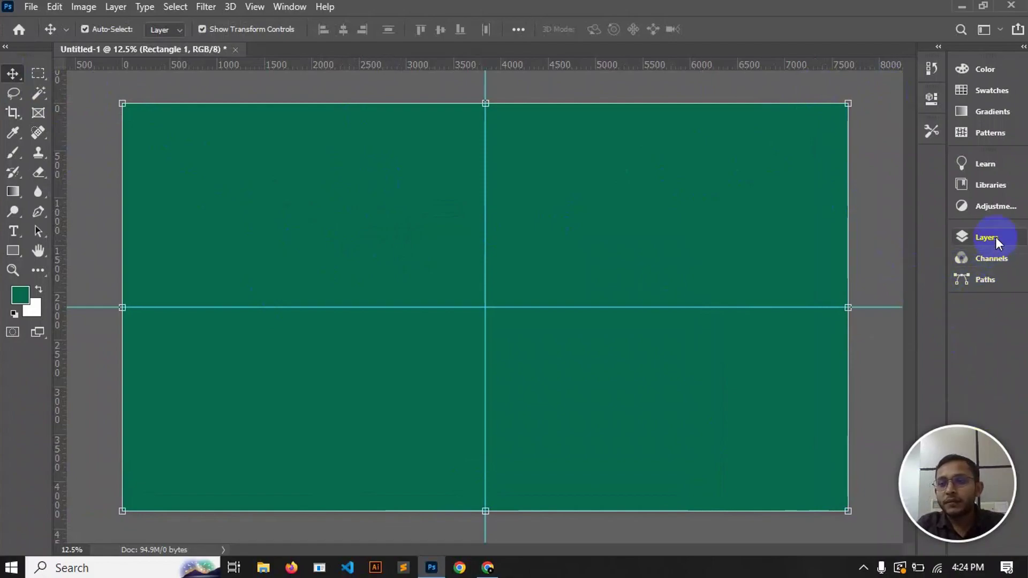
Step: Lock all attributes of the green rectangle's layer and test the lock by trying to move the shape
left_click(981, 237)
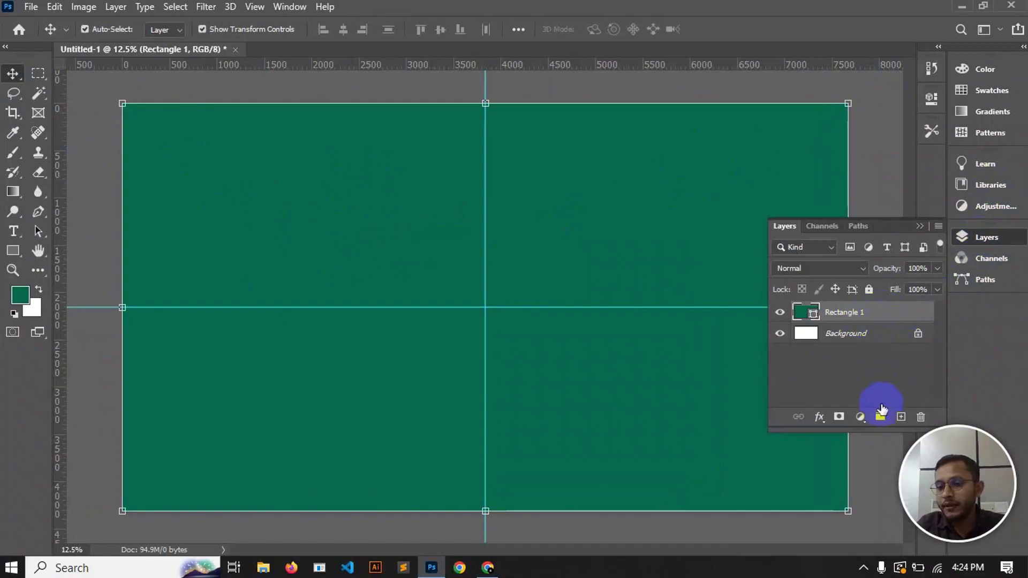
left_click(868, 290)
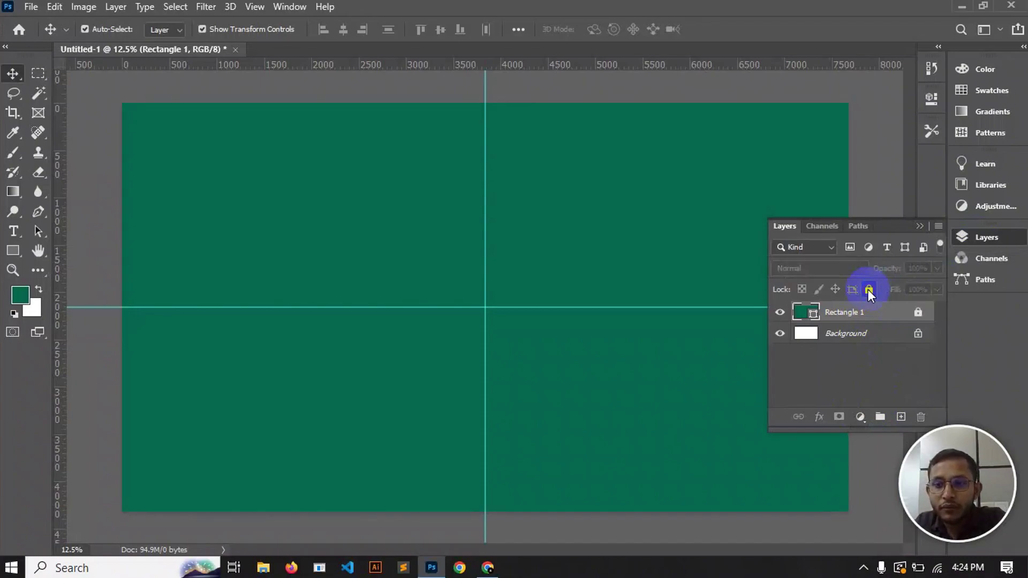
left_click_drag(601, 223, 536, 193)
left_click_drag(600, 180, 630, 184)
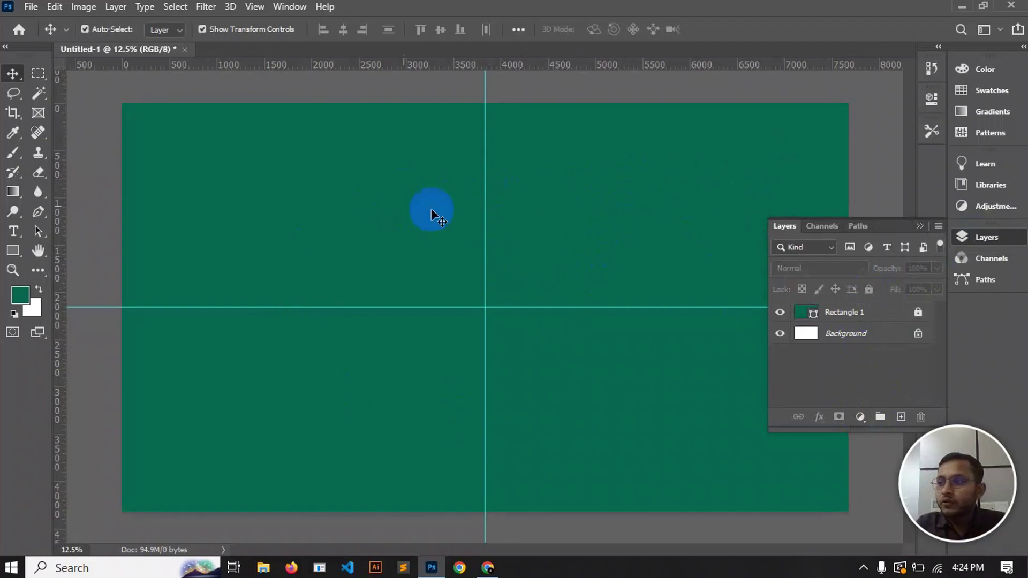
key("F7")
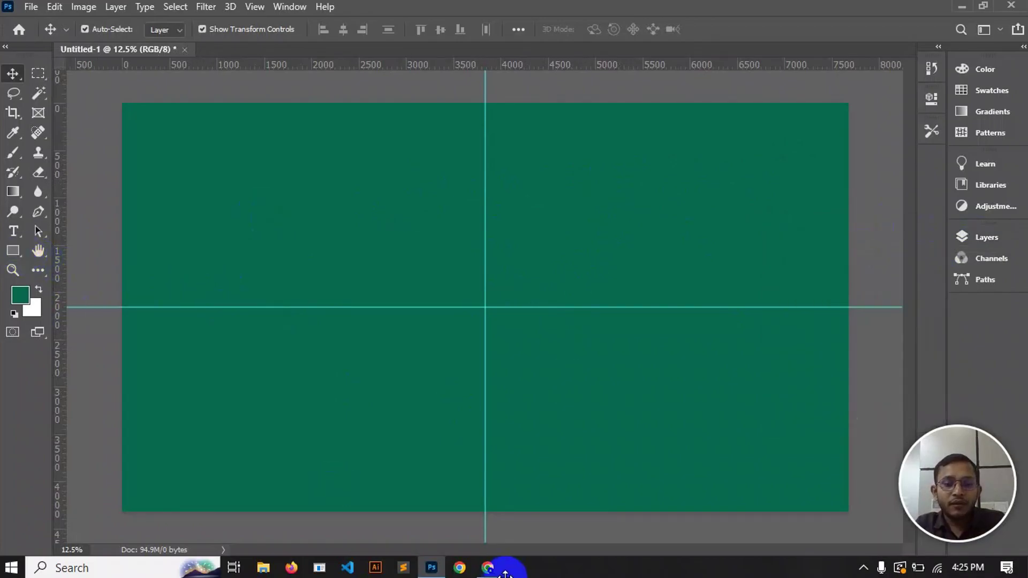
Step: Switch to Chrome, copy the flag's red hex code f42a41 from the search results, and return to Photoshop
left_click(488, 567)
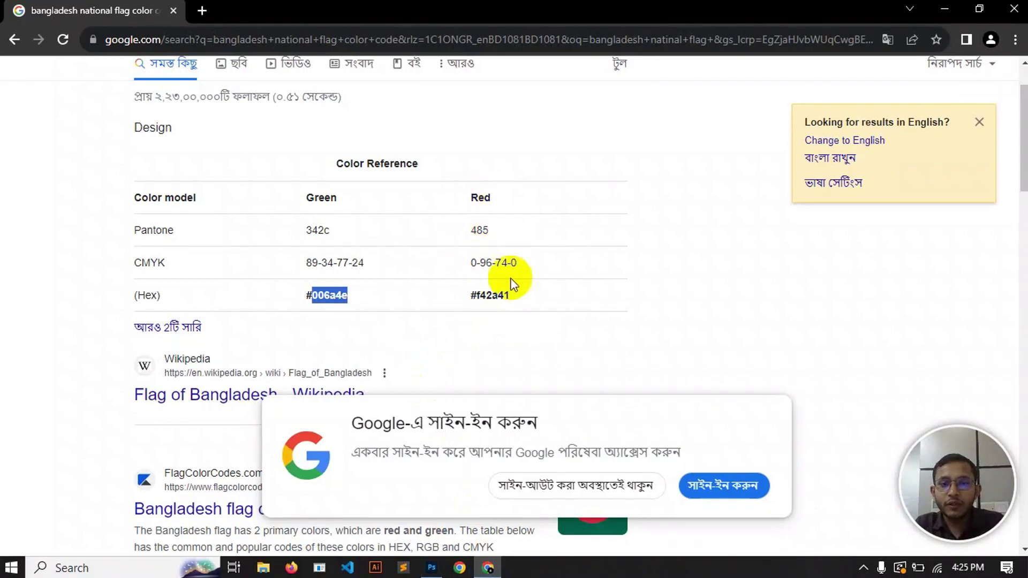
left_click_drag(476, 295, 513, 296)
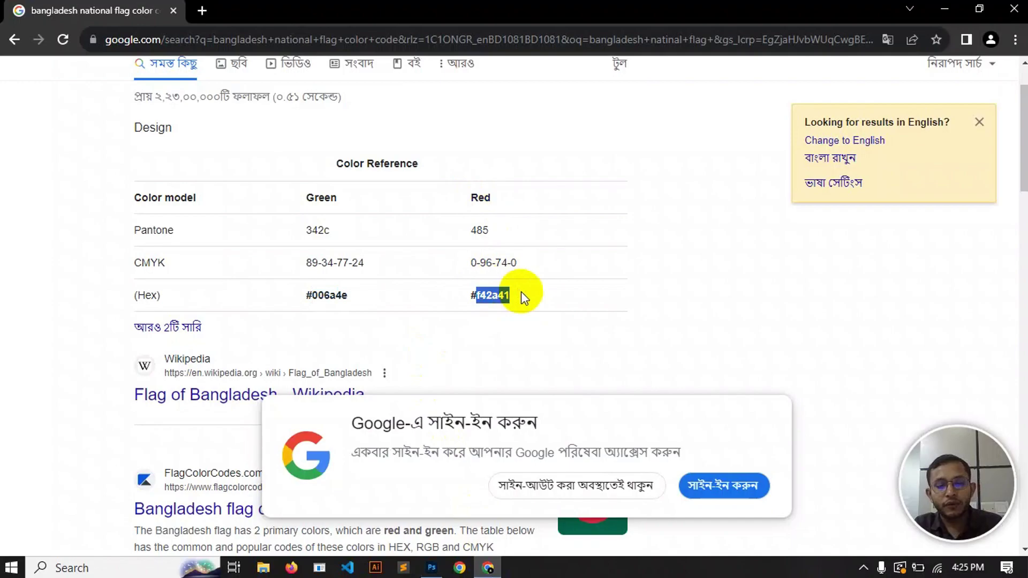
left_click(436, 572)
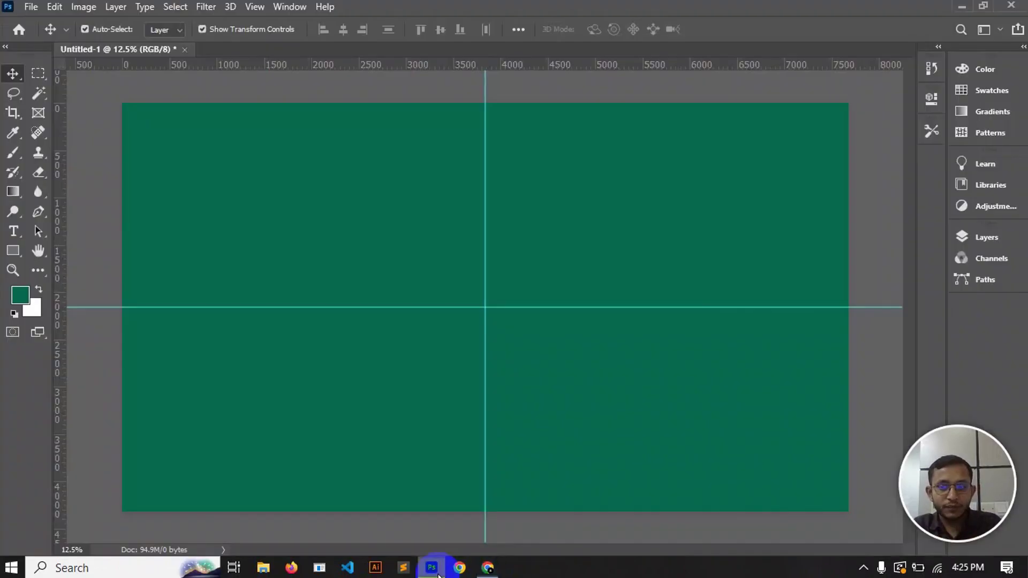
Step: Change the active shape tool from Rectangle to Ellipse
left_click(20, 251)
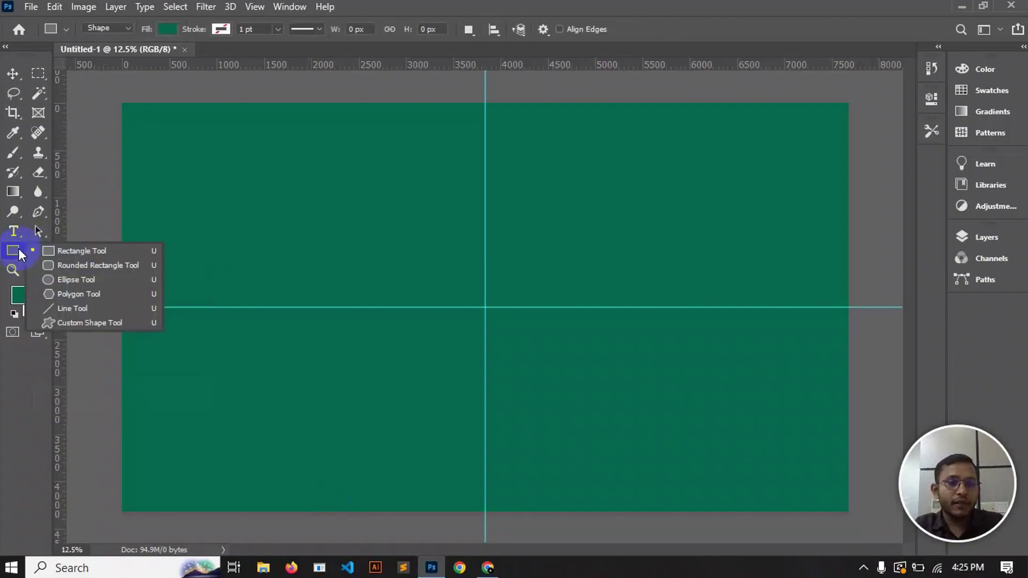
left_click(16, 256)
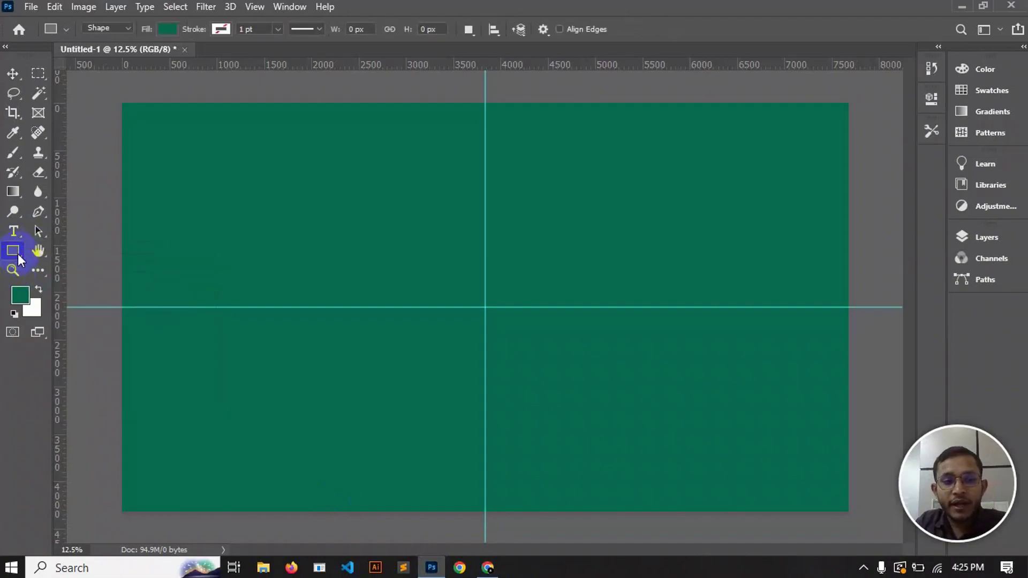
left_click(19, 256)
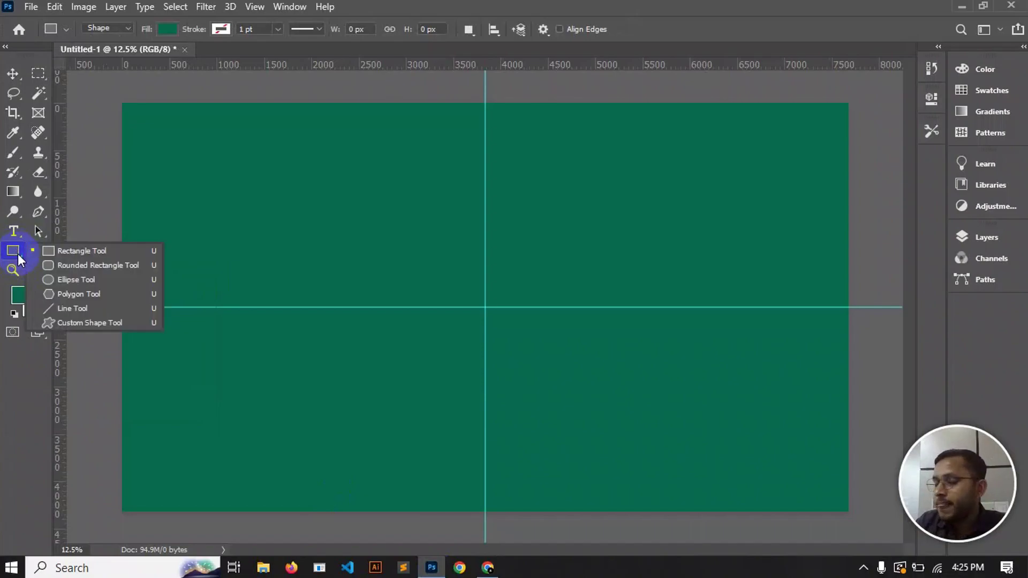
left_click(92, 282)
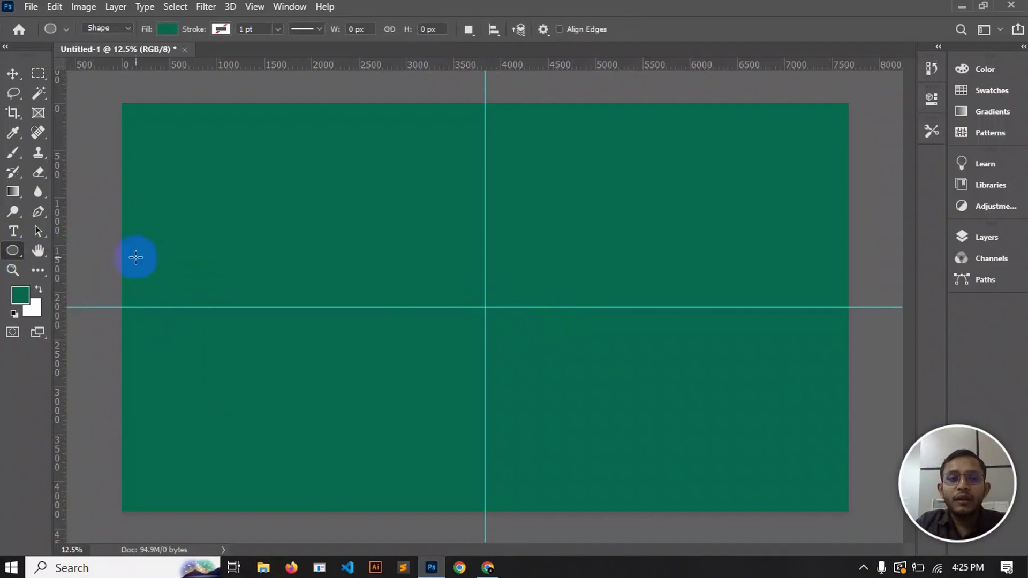
Step: Set the foreground color to hex f42a41 for the ellipse fill
left_click(22, 294)
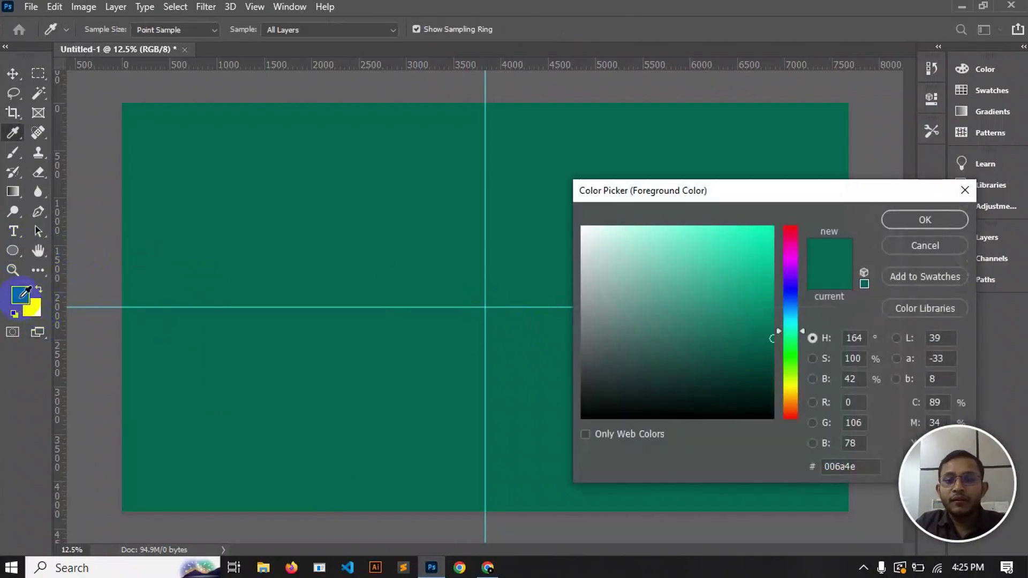
left_click(827, 471)
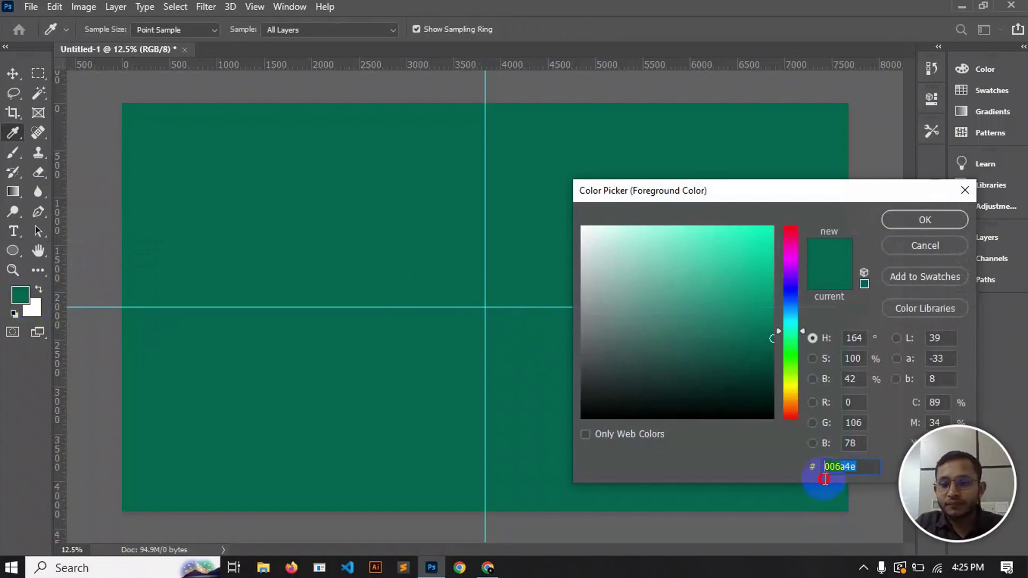
type("f42a41")
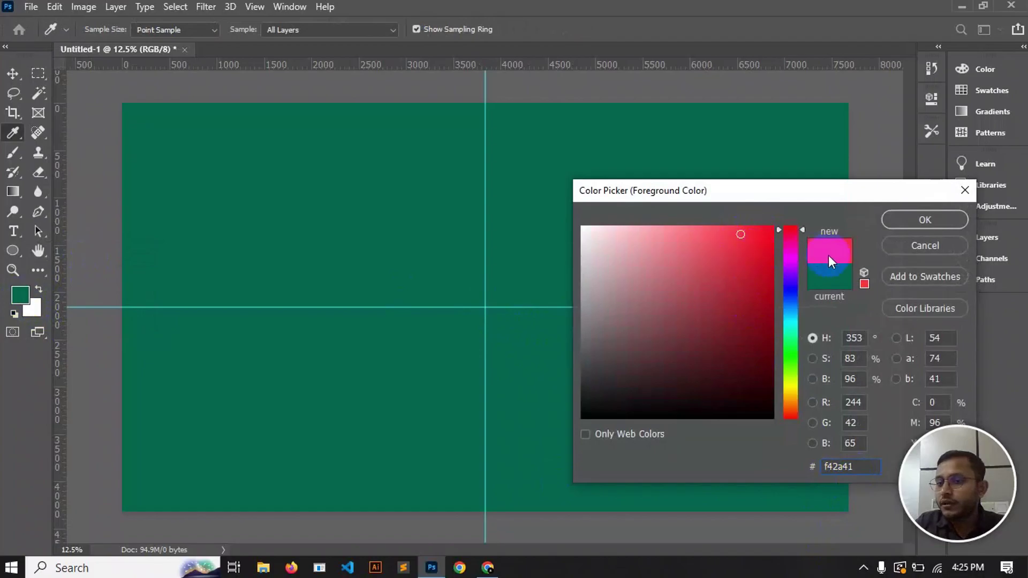
left_click(950, 217)
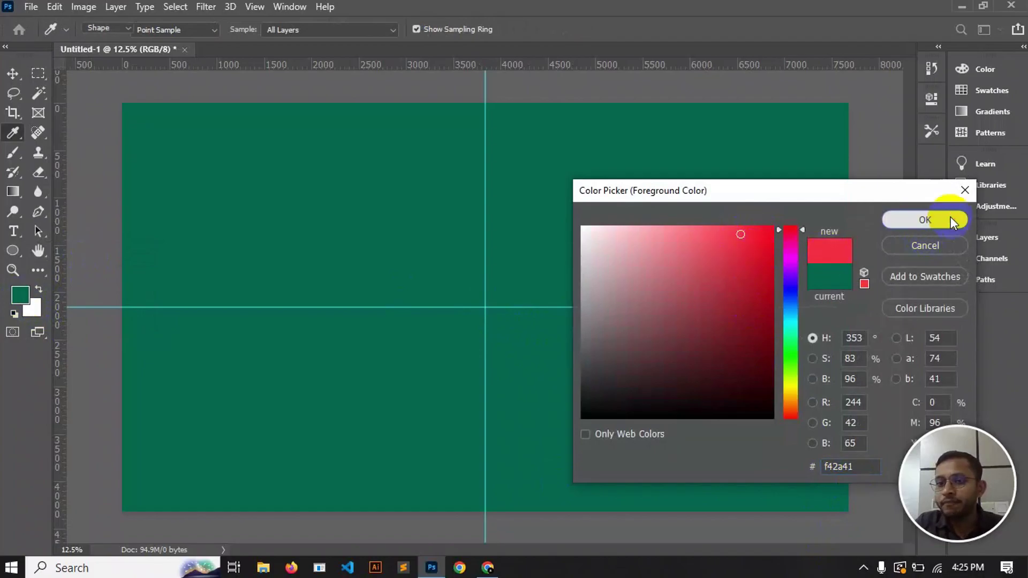
key("u")
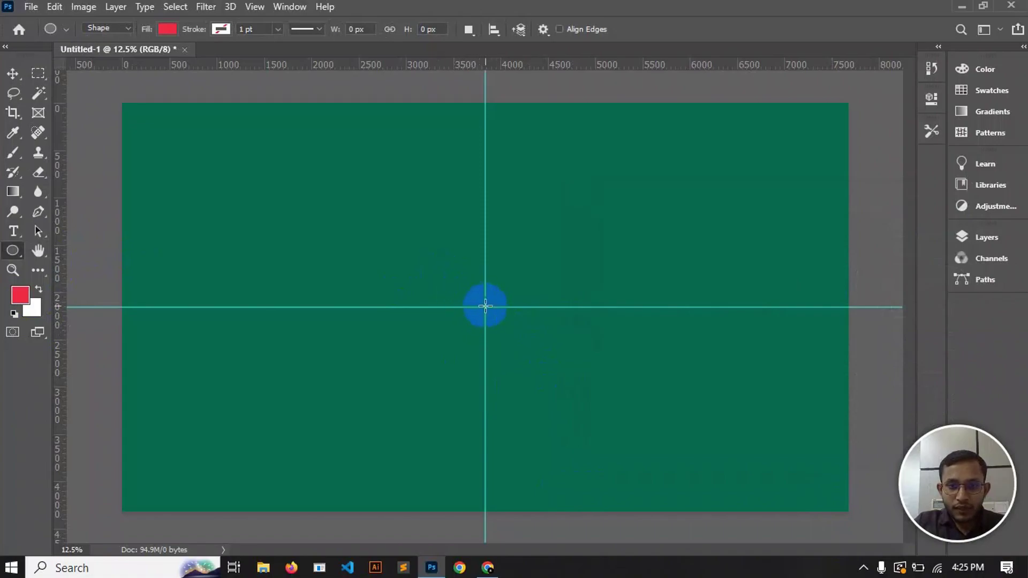
Step: Draw a red circle about 1872 px in diameter and center it on the intersection of the two guides
left_click_drag(484, 306, 739, 484)
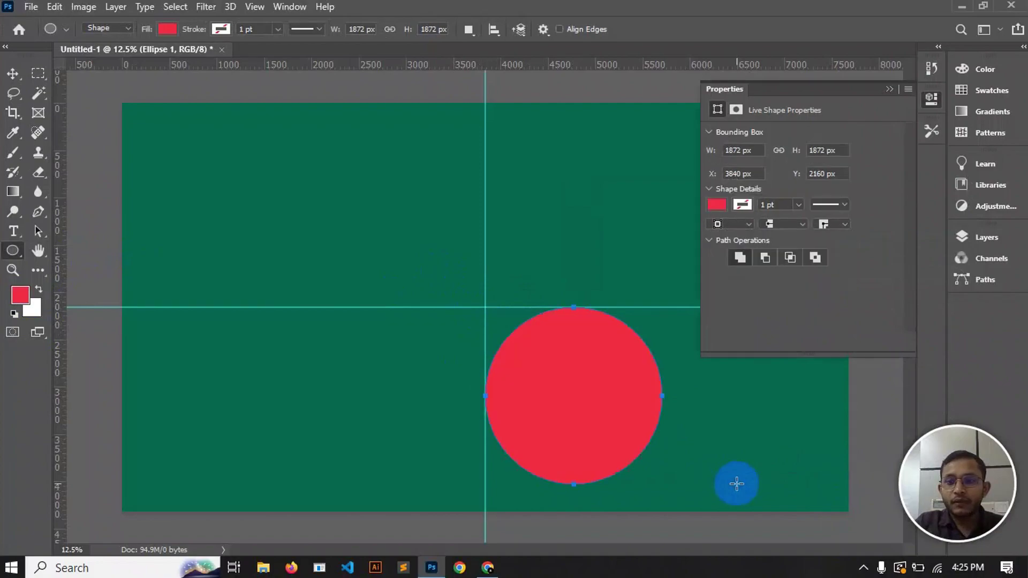
left_click(889, 88)
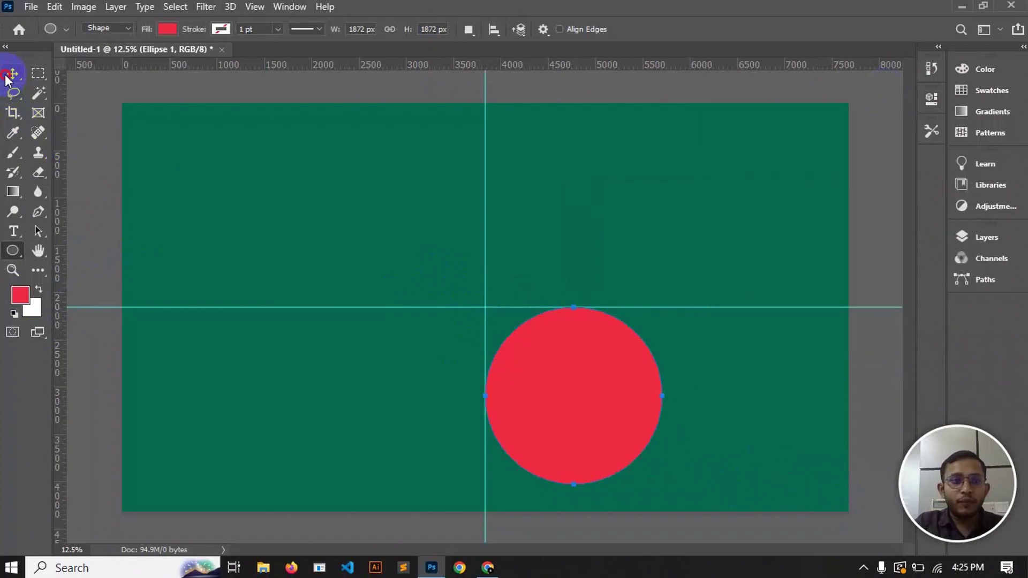
left_click(13, 72)
left_click_drag(531, 400, 501, 325)
left_click(510, 334)
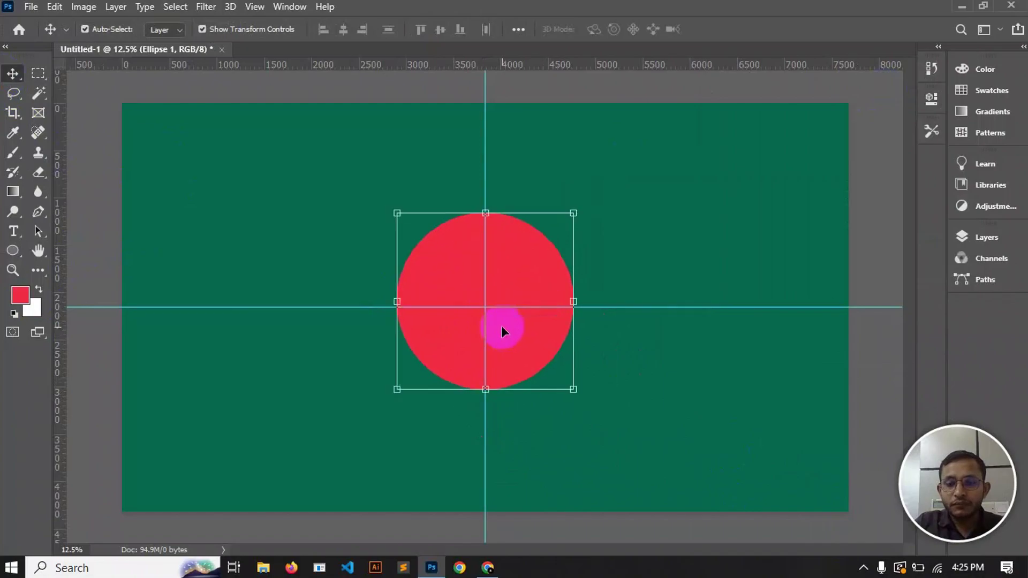
left_click(508, 314)
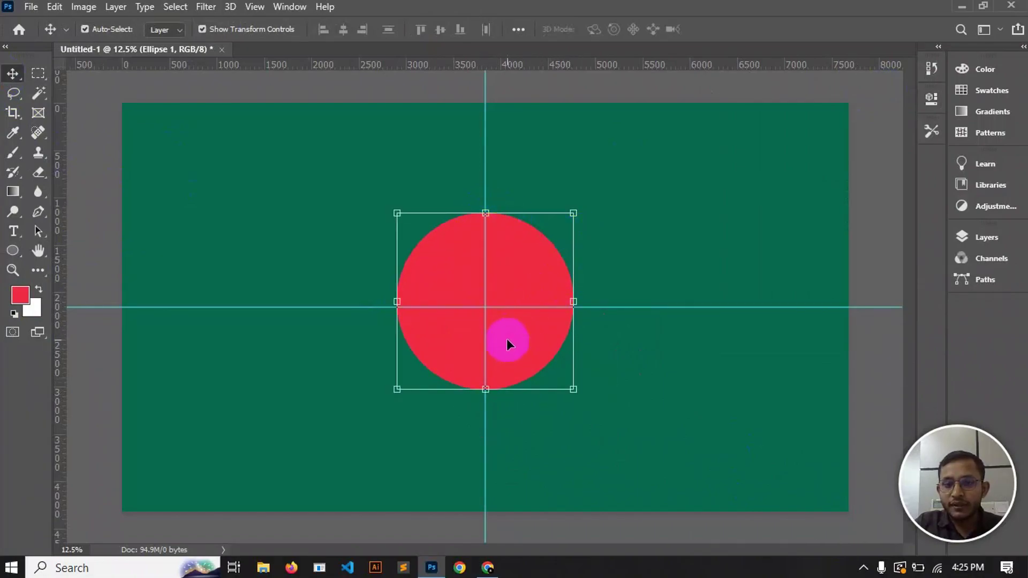
left_click(572, 303)
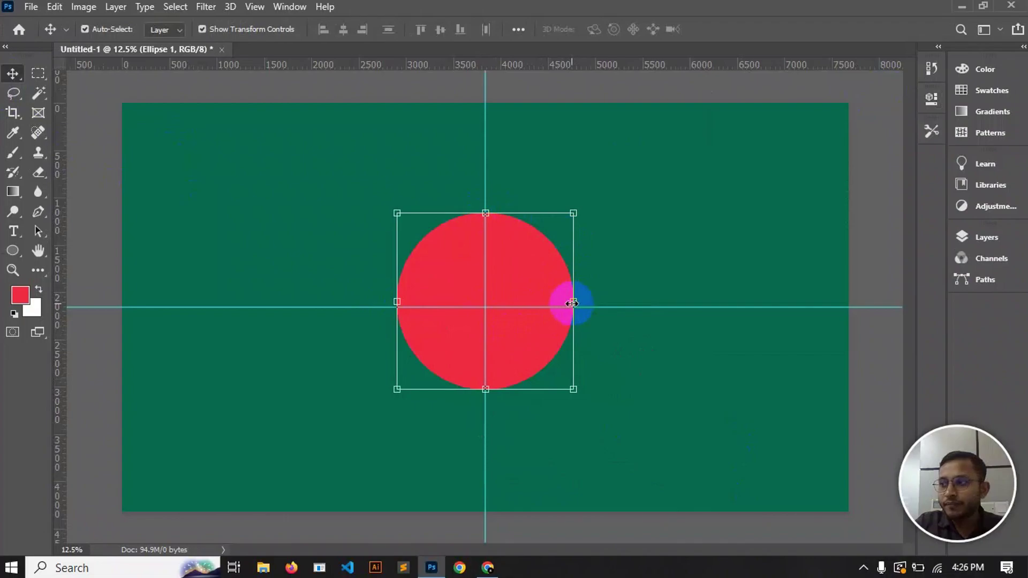
left_click_drag(534, 329, 524, 331)
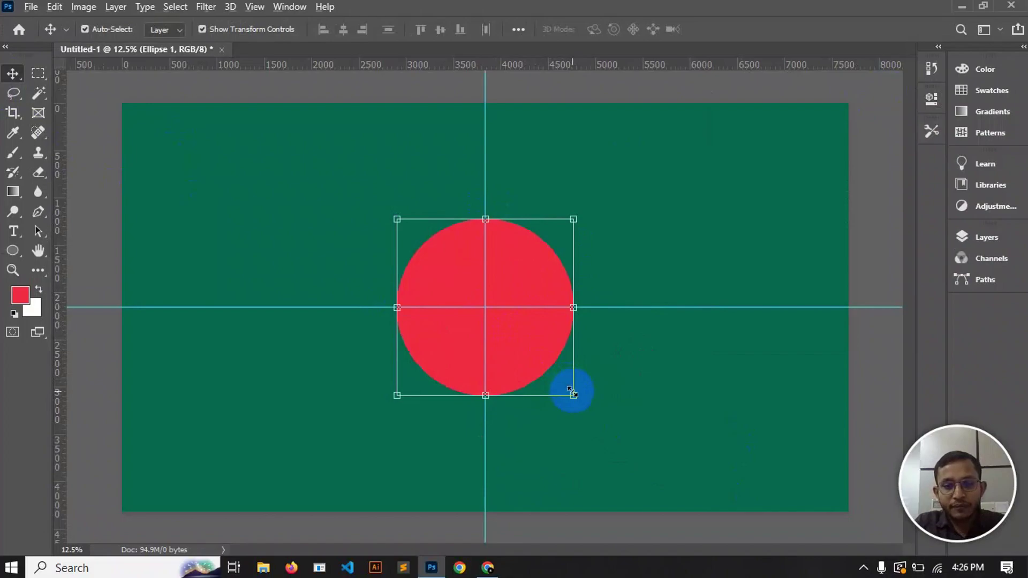
Step: Scale the red circle proportionally about its center to about 166% and deselect it
left_click_drag(574, 395, 645, 443)
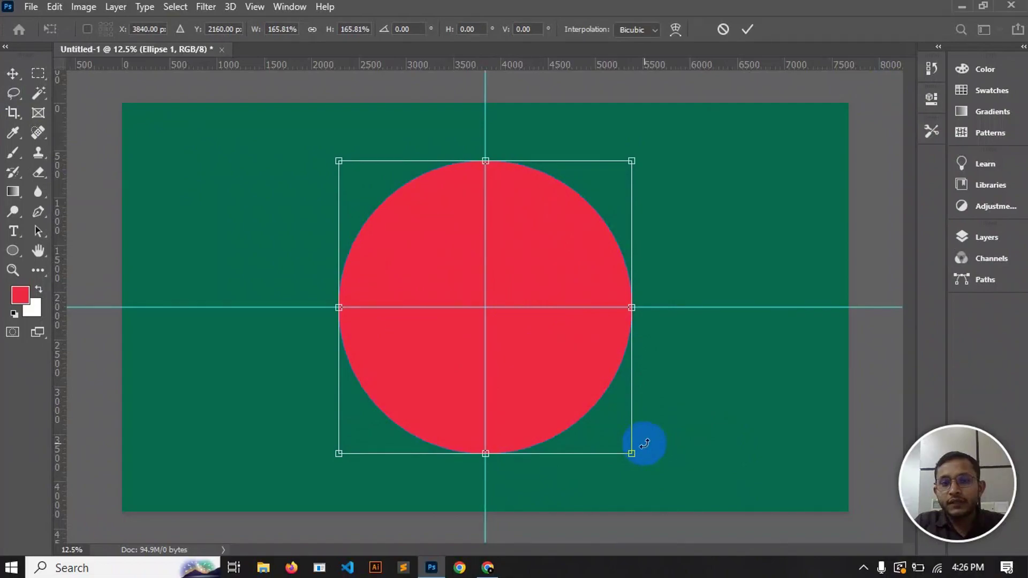
left_click(746, 31)
left_click(871, 213)
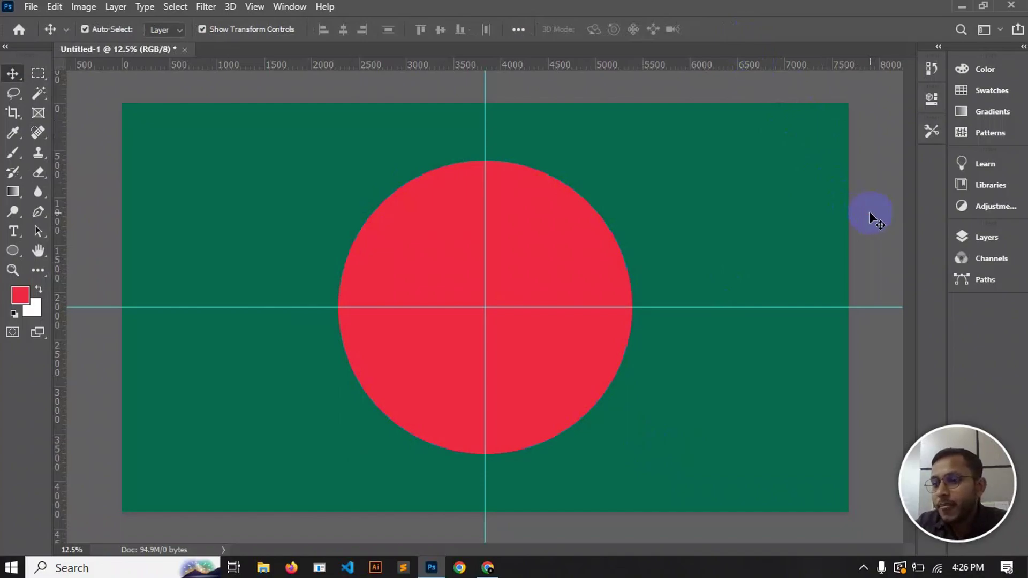
Step: Review the layer stack by hiding the green rectangle layer and showing it again
left_click(959, 241)
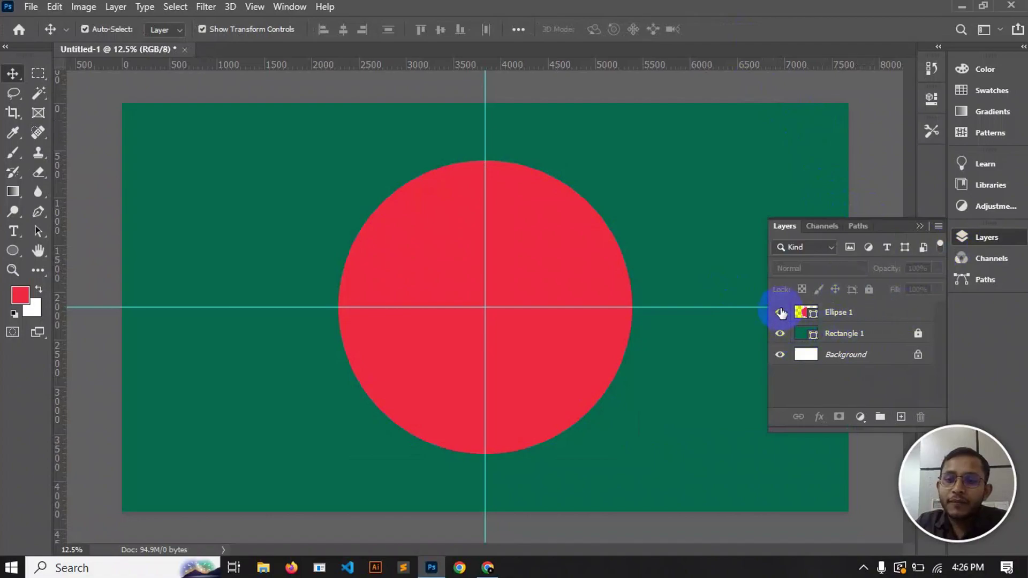
left_click(781, 334)
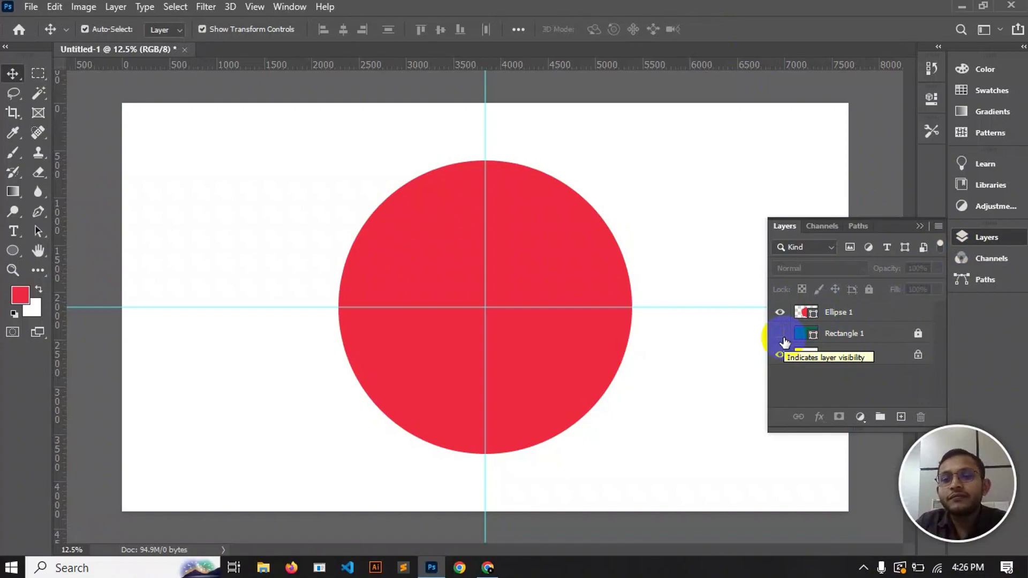
left_click(781, 334)
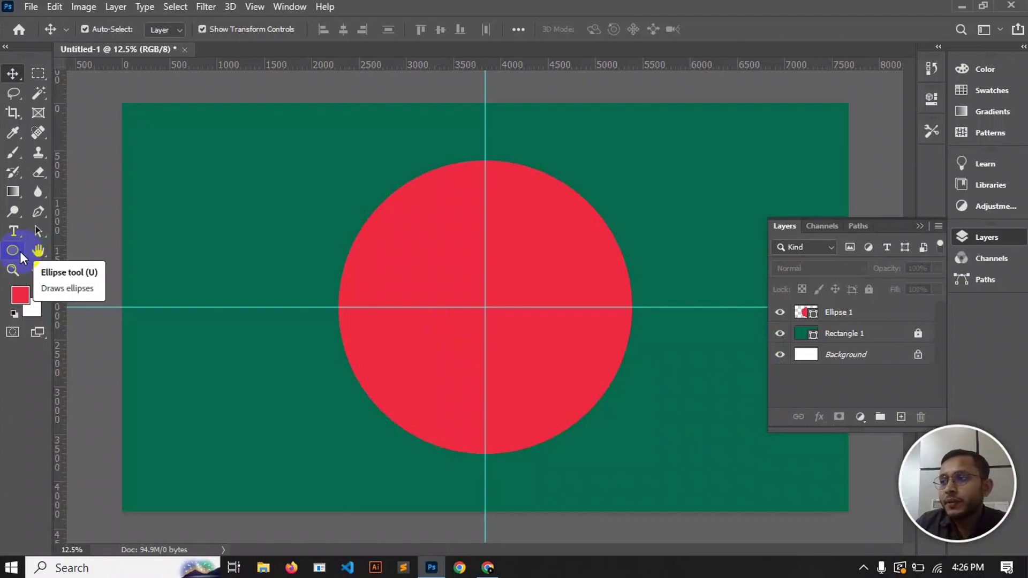
left_click(919, 226)
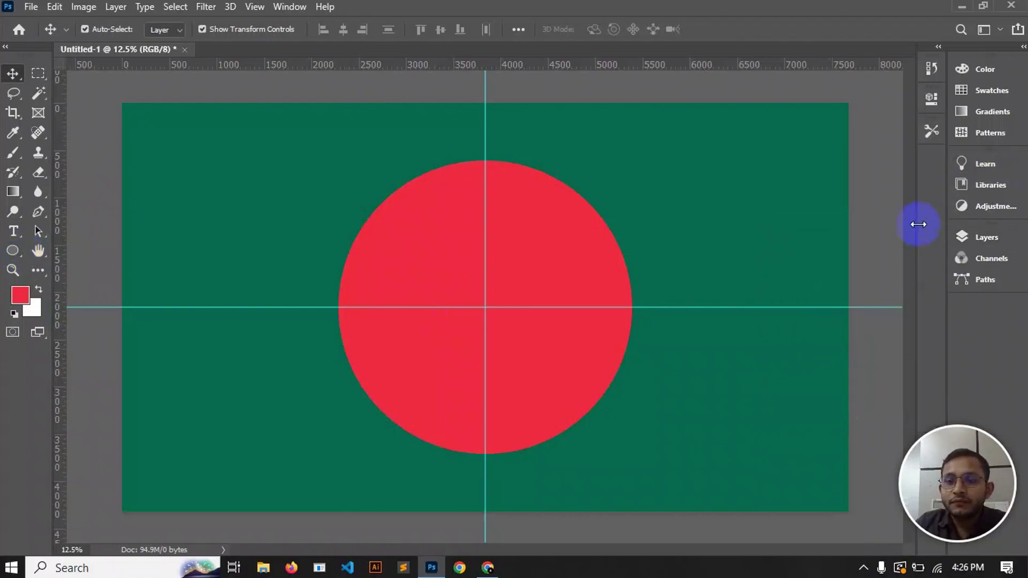